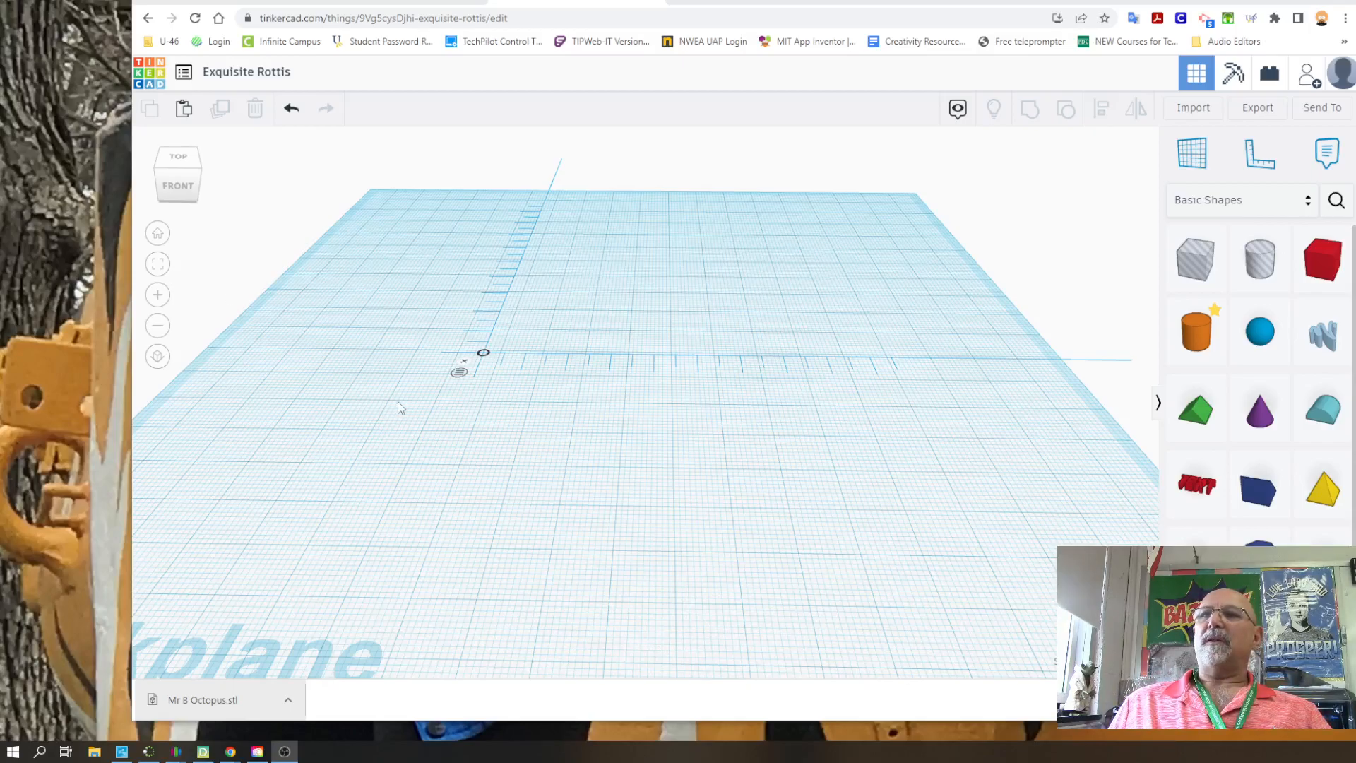
Remove the ruler from the workplane
{"action": "right_click_drag", "start_coordinate": [507, 455], "coordinate": [529, 479]}
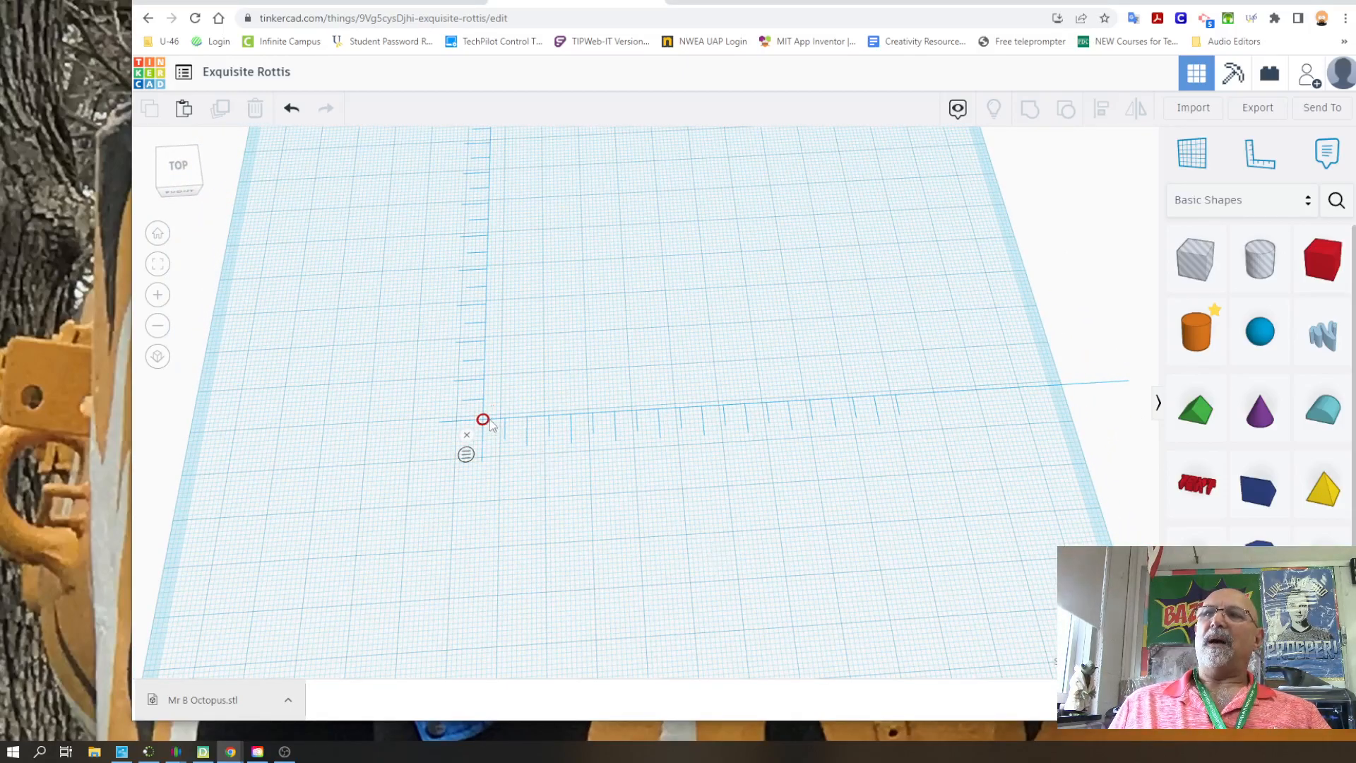
{"action": "left_click", "coordinate": [466, 435]}
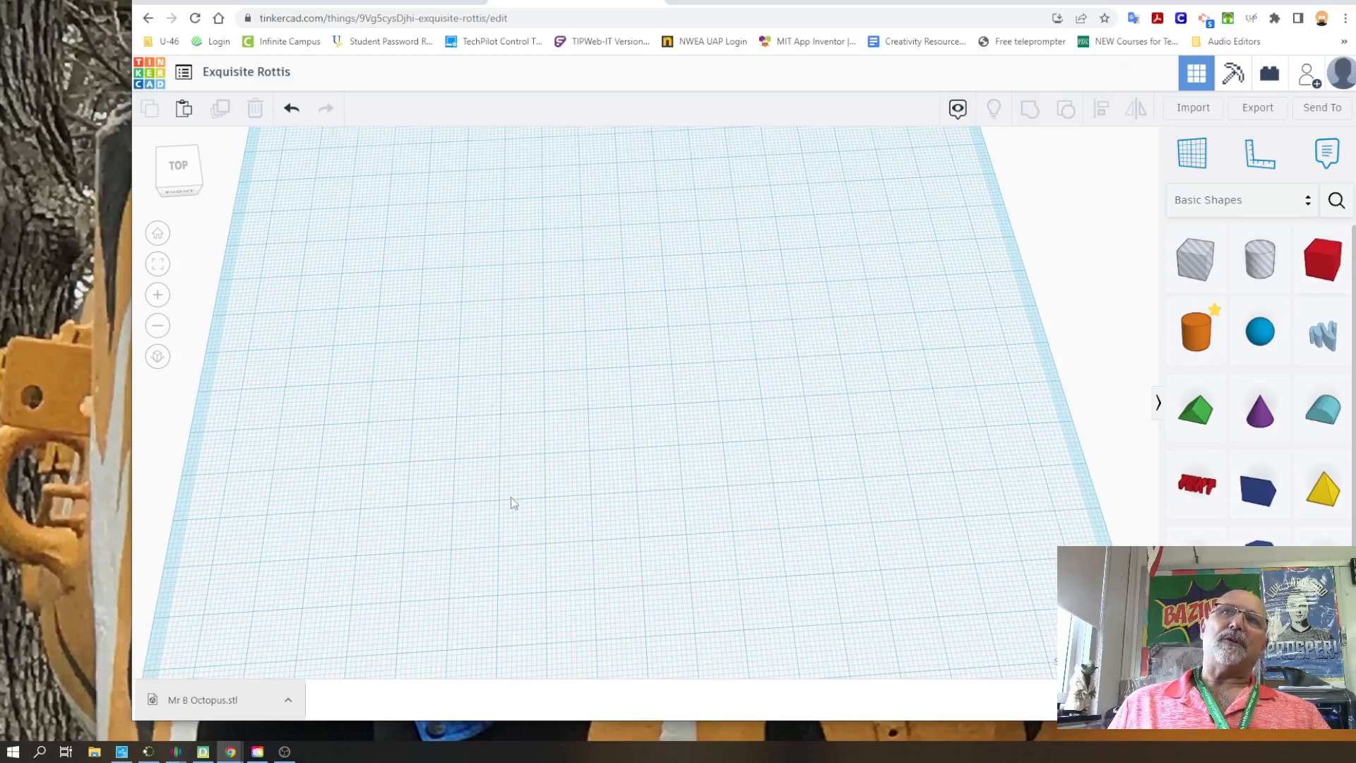
Look at the available unit options in the workspace settings and close the settings without changing them
{"action": "scroll", "coordinate": [511, 497], "scroll_direction": "down", "scroll_amount": 3}
{"action": "left_click", "coordinate": [1122, 636]}
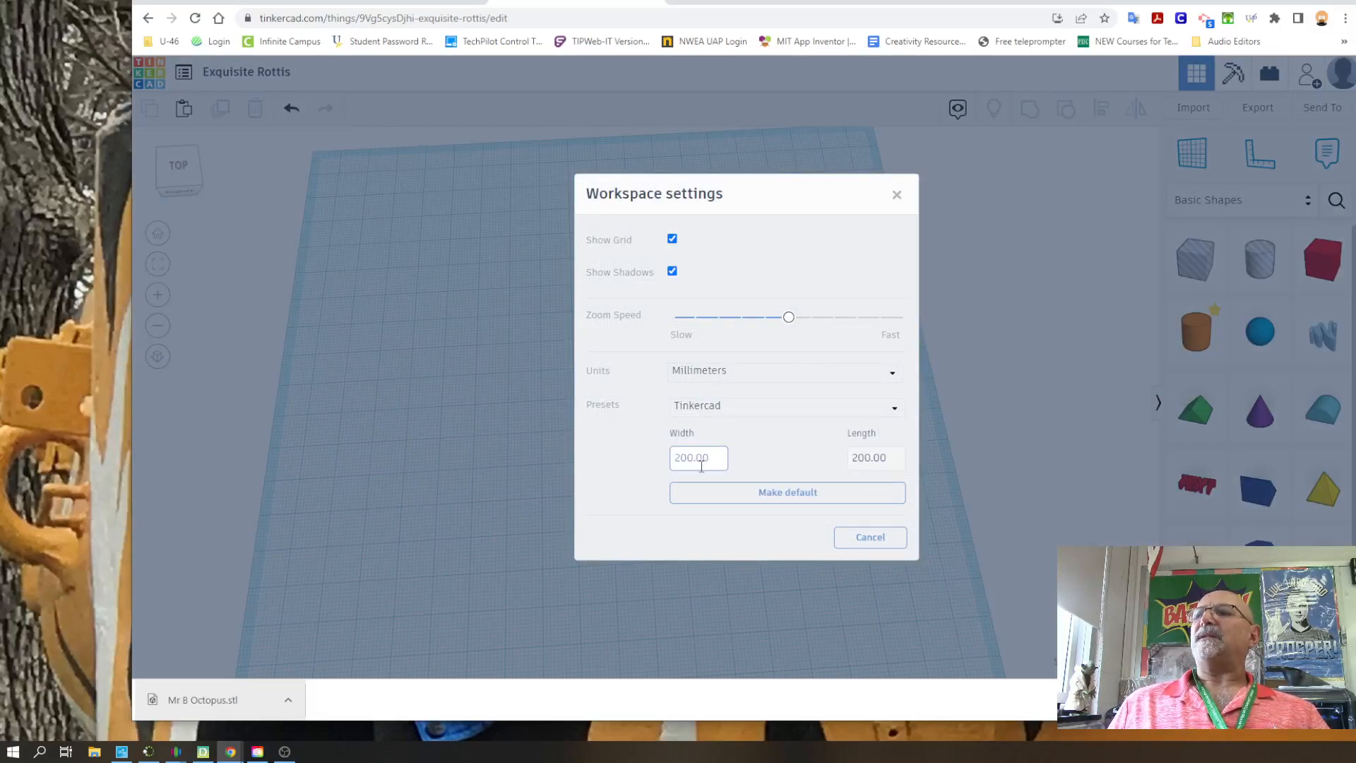
{"action": "left_click", "coordinate": [717, 373]}
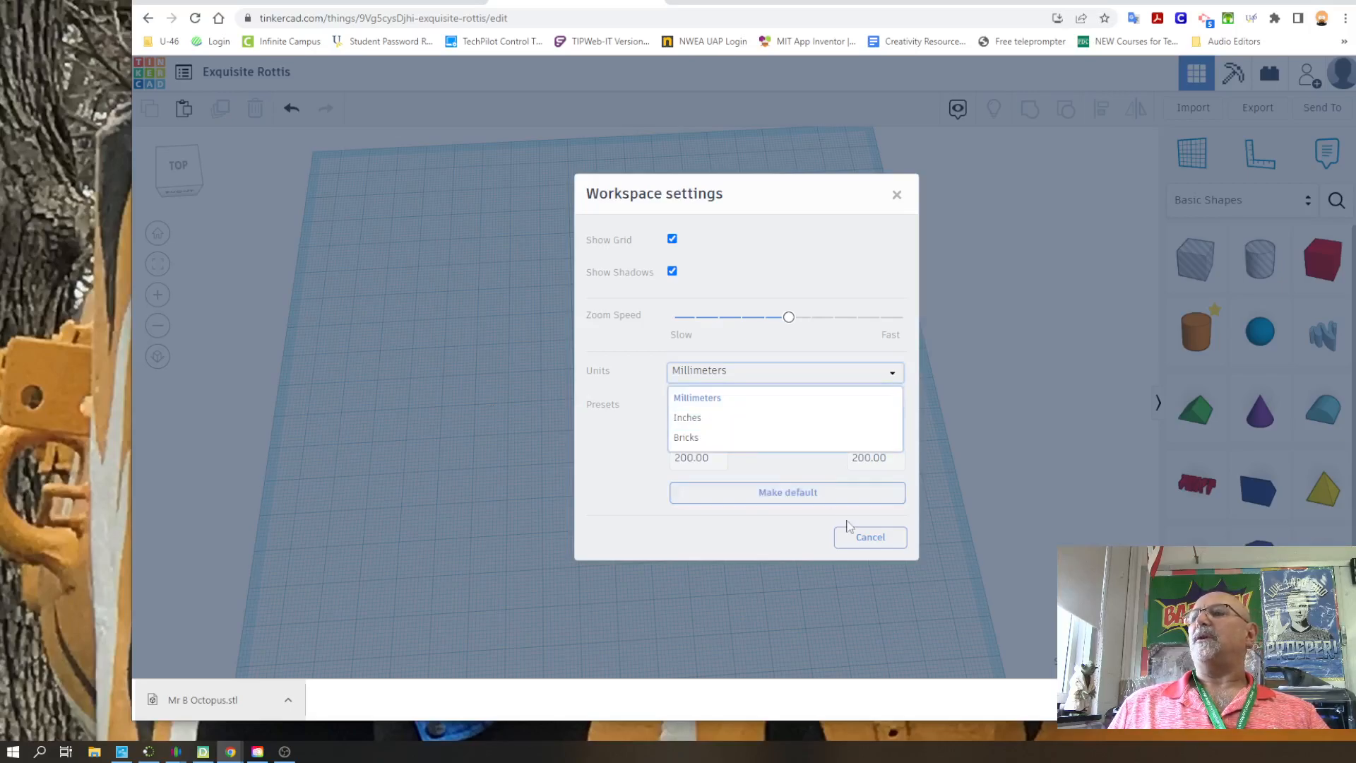
{"action": "left_click", "coordinate": [873, 544]}
{"action": "left_click", "coordinate": [871, 540]}
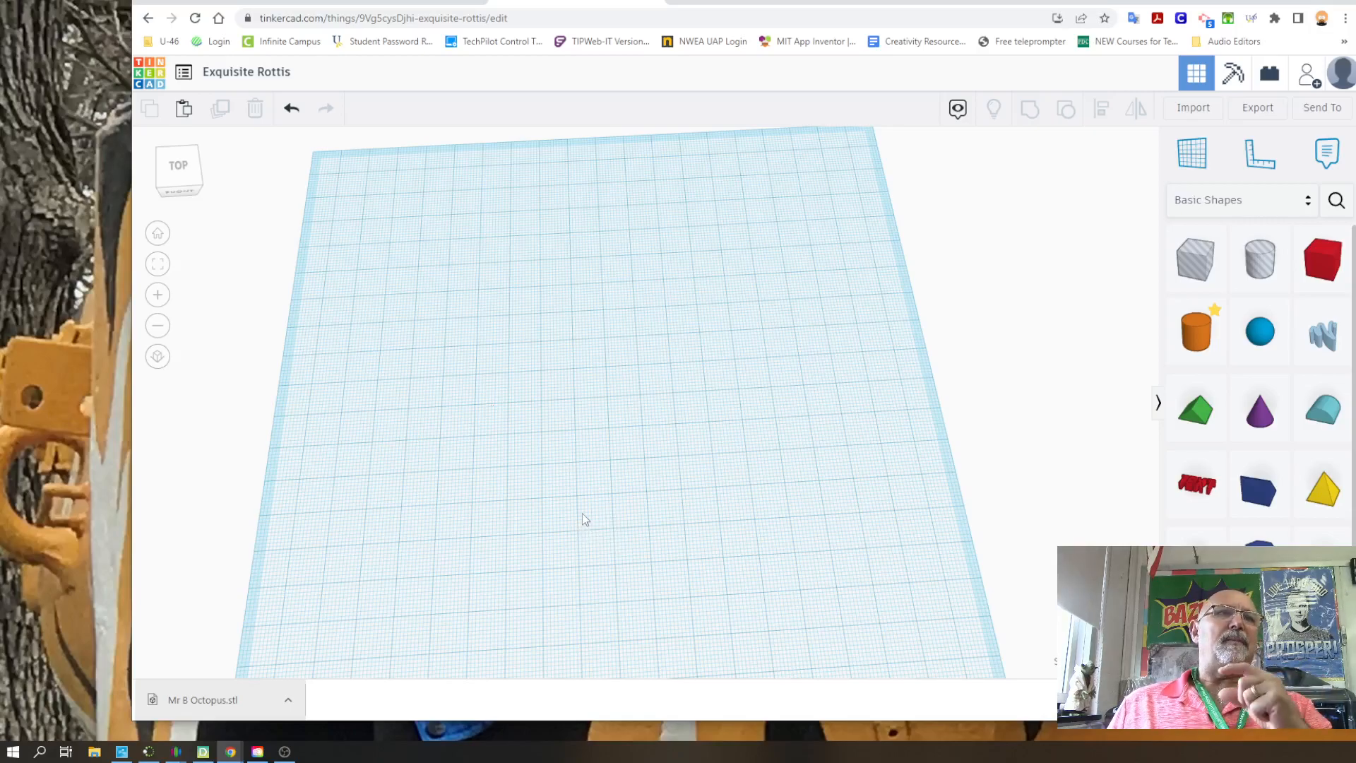
Examine the empty workplane from different zoom levels and angles, including the home view and the orthographic projection
{"action": "scroll", "coordinate": [584, 520], "scroll_direction": "up", "scroll_amount": 5}
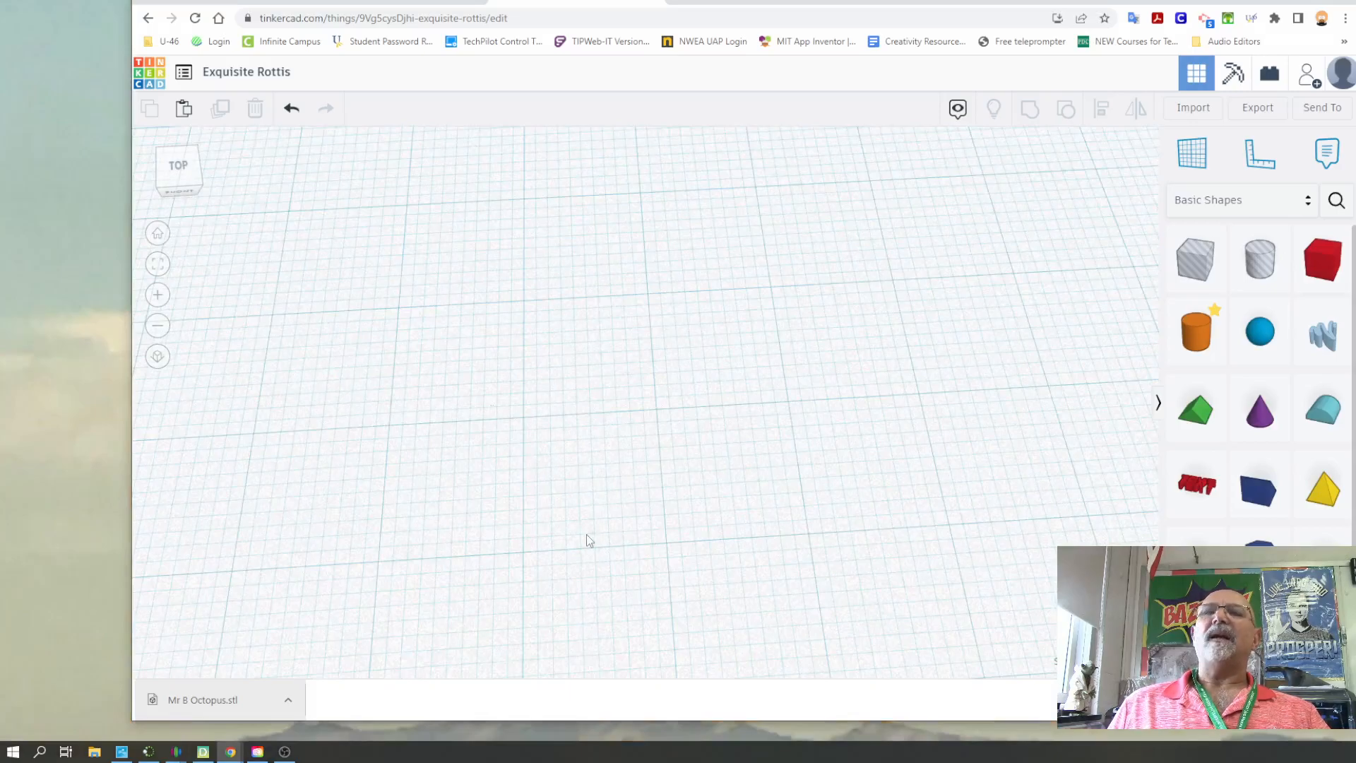
{"action": "scroll", "coordinate": [613, 524], "scroll_direction": "down", "scroll_amount": 2}
{"action": "scroll", "coordinate": [614, 524], "scroll_direction": "down", "scroll_amount": 2}
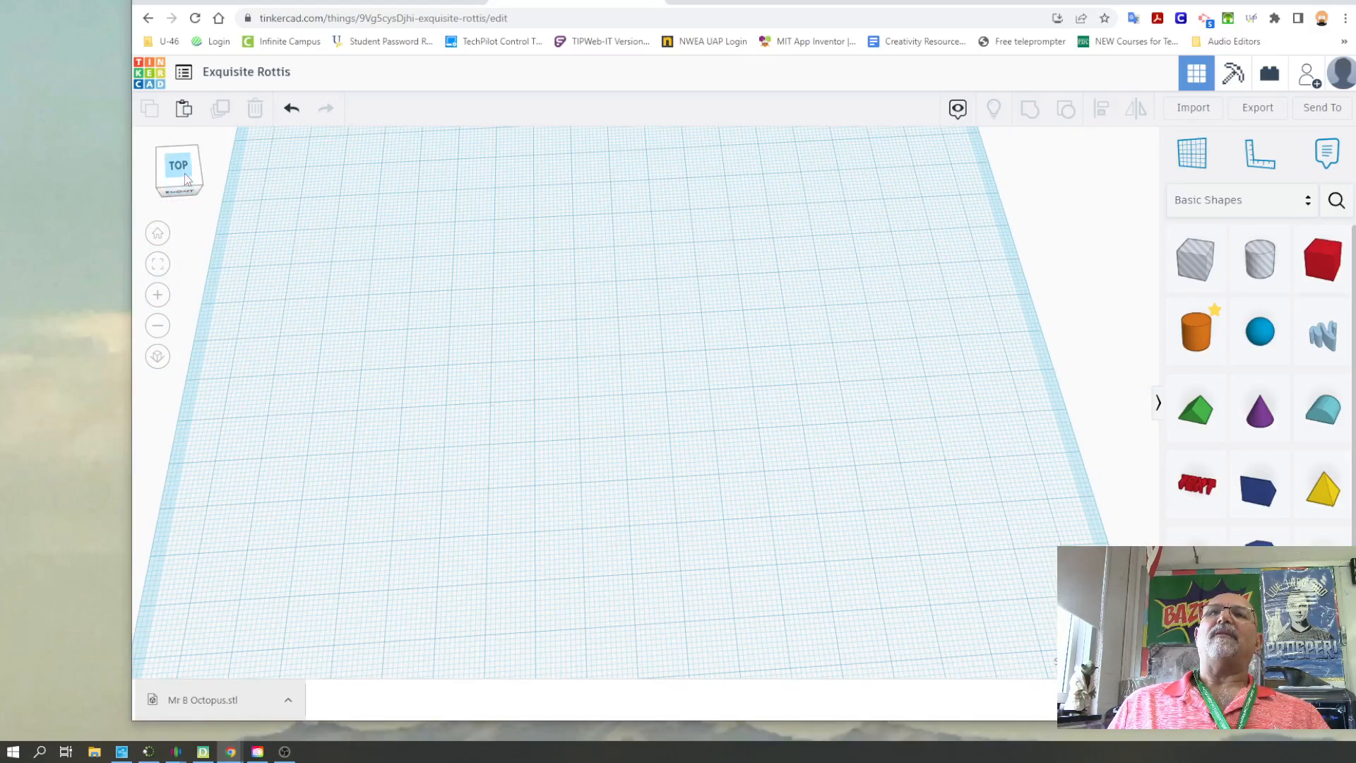
{"action": "mouse_move", "coordinate": [177, 181]}
{"action": "left_mouse_down"}
{"action": "mouse_move", "coordinate": [196, 187]}
{"action": "mouse_move", "coordinate": [174, 173]}
{"action": "left_mouse_up"}
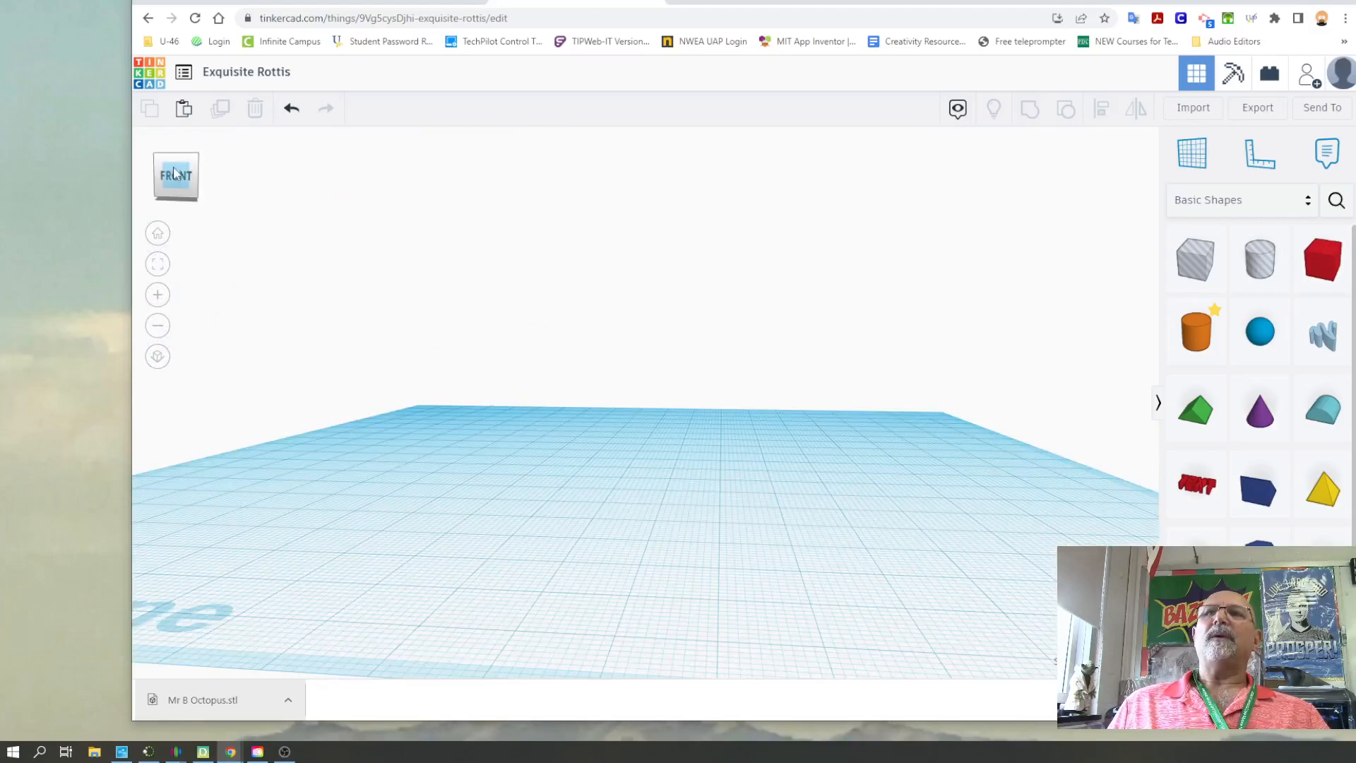
{"action": "left_click", "coordinate": [158, 235]}
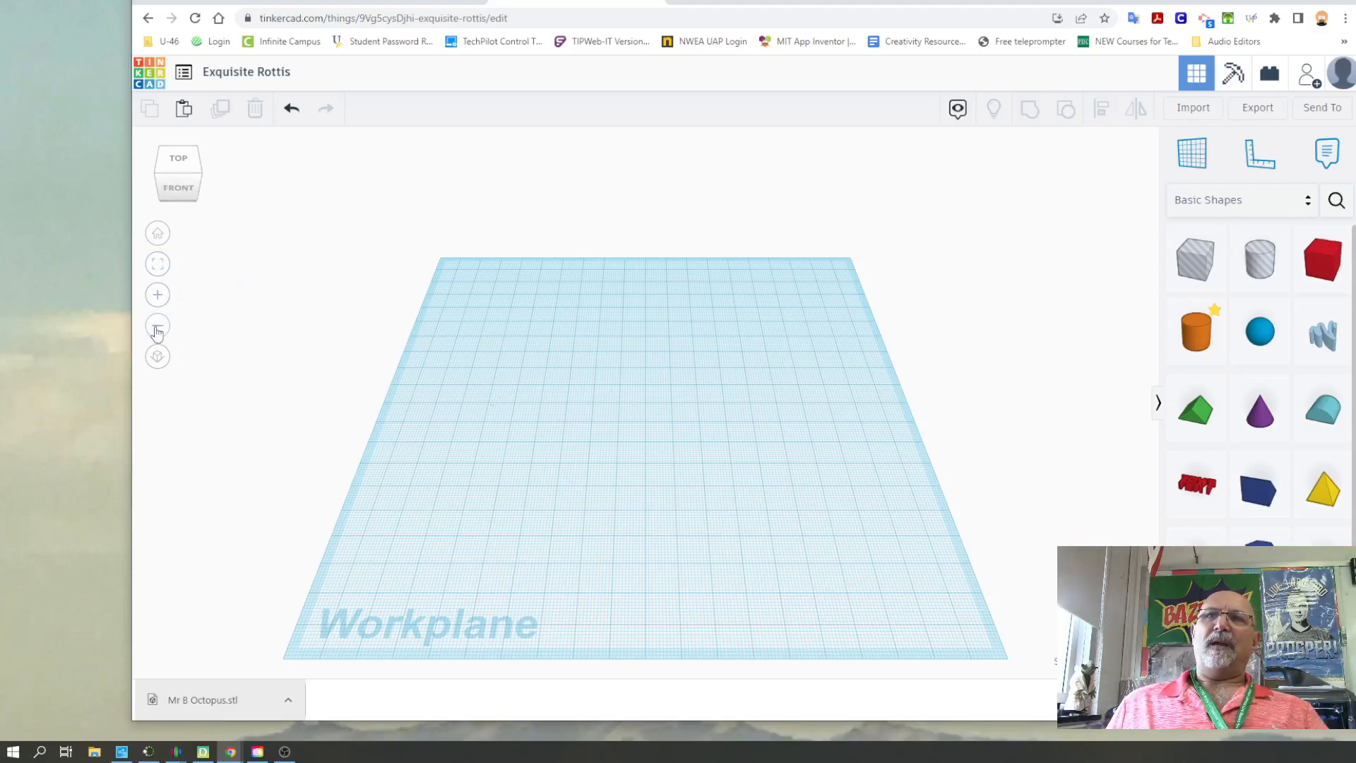
{"action": "left_click", "coordinate": [158, 357]}
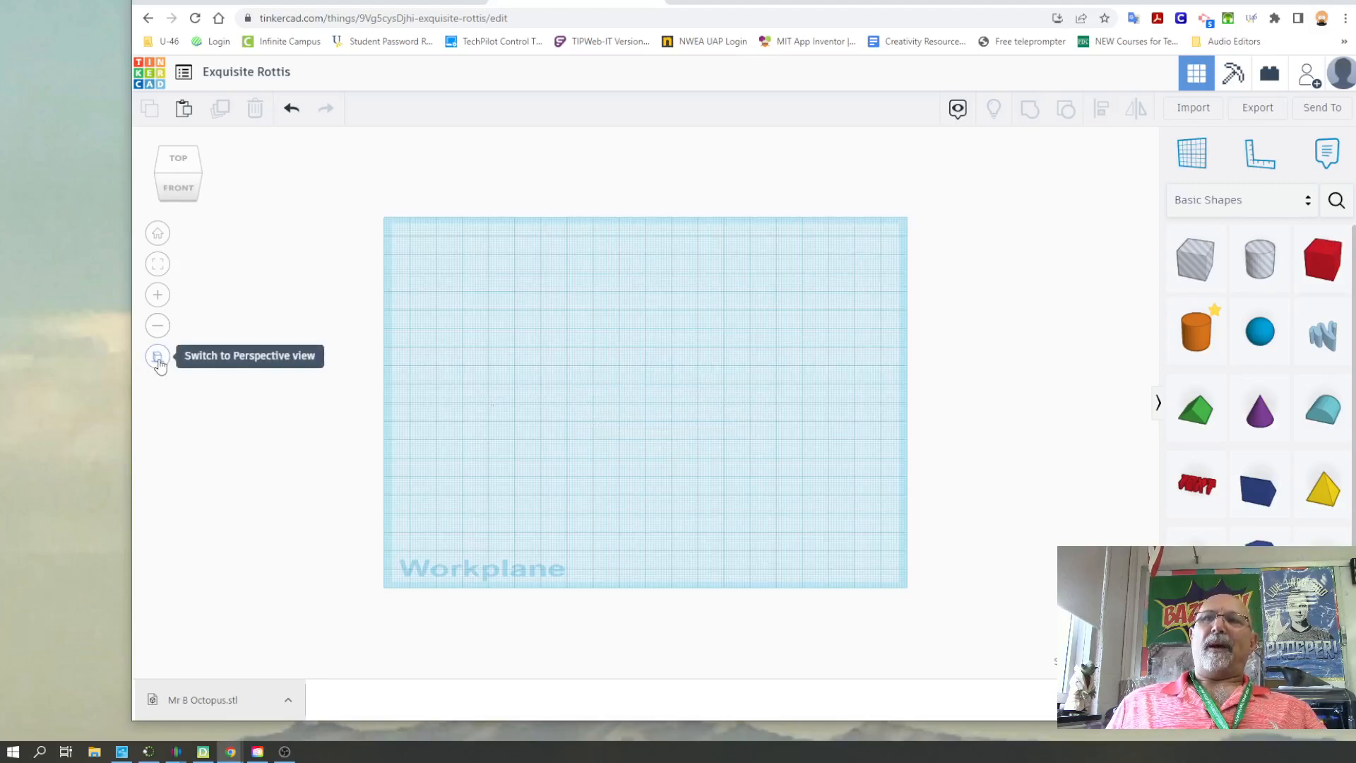
{"action": "left_click", "coordinate": [158, 356]}
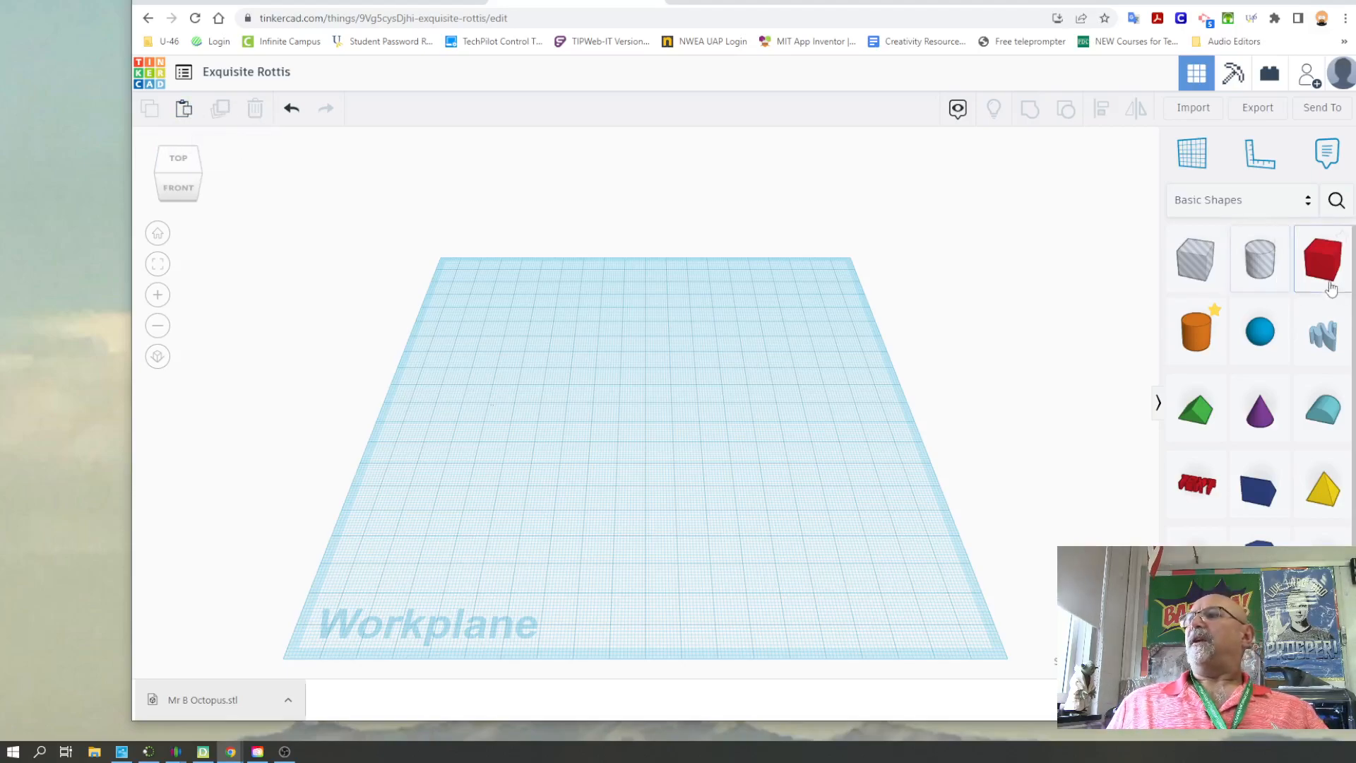
Place a red box near the middle of the workplane, with one copy beside it and another behind that copy
{"action": "left_click_drag", "start_coordinate": [1334, 269], "coordinate": [613, 433]}
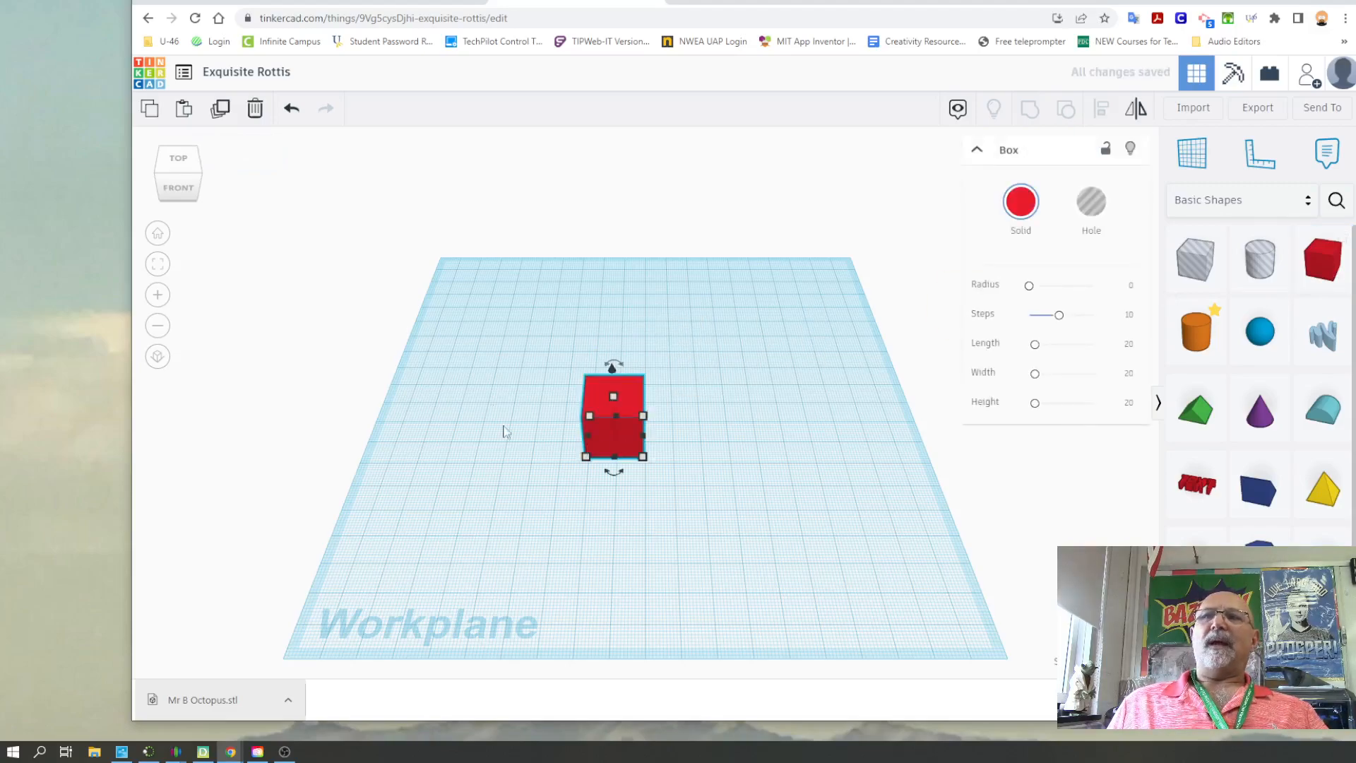
{"action": "left_click", "coordinate": [149, 108]}
{"action": "left_click", "coordinate": [184, 108]}
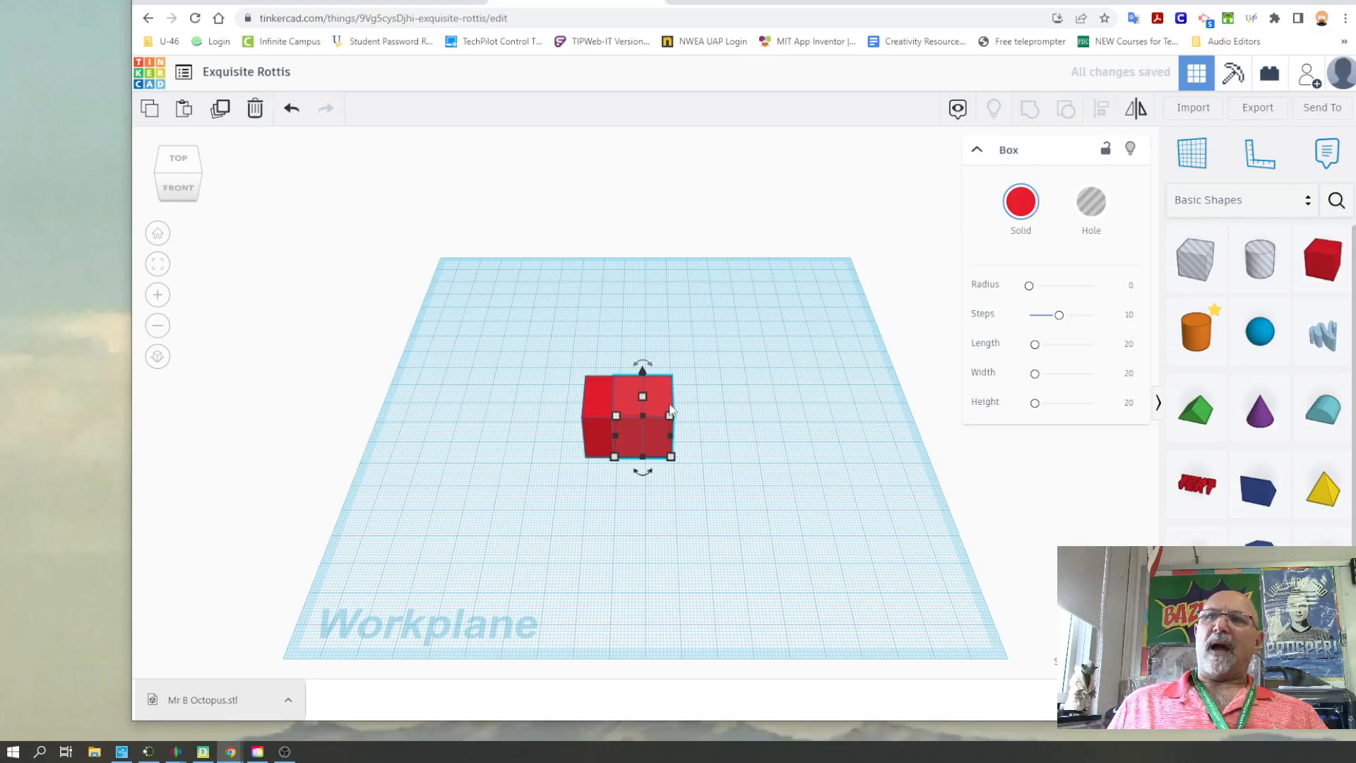
{"action": "left_click_drag", "start_coordinate": [666, 411], "coordinate": [704, 400]}
{"action": "left_click", "coordinate": [219, 110]}
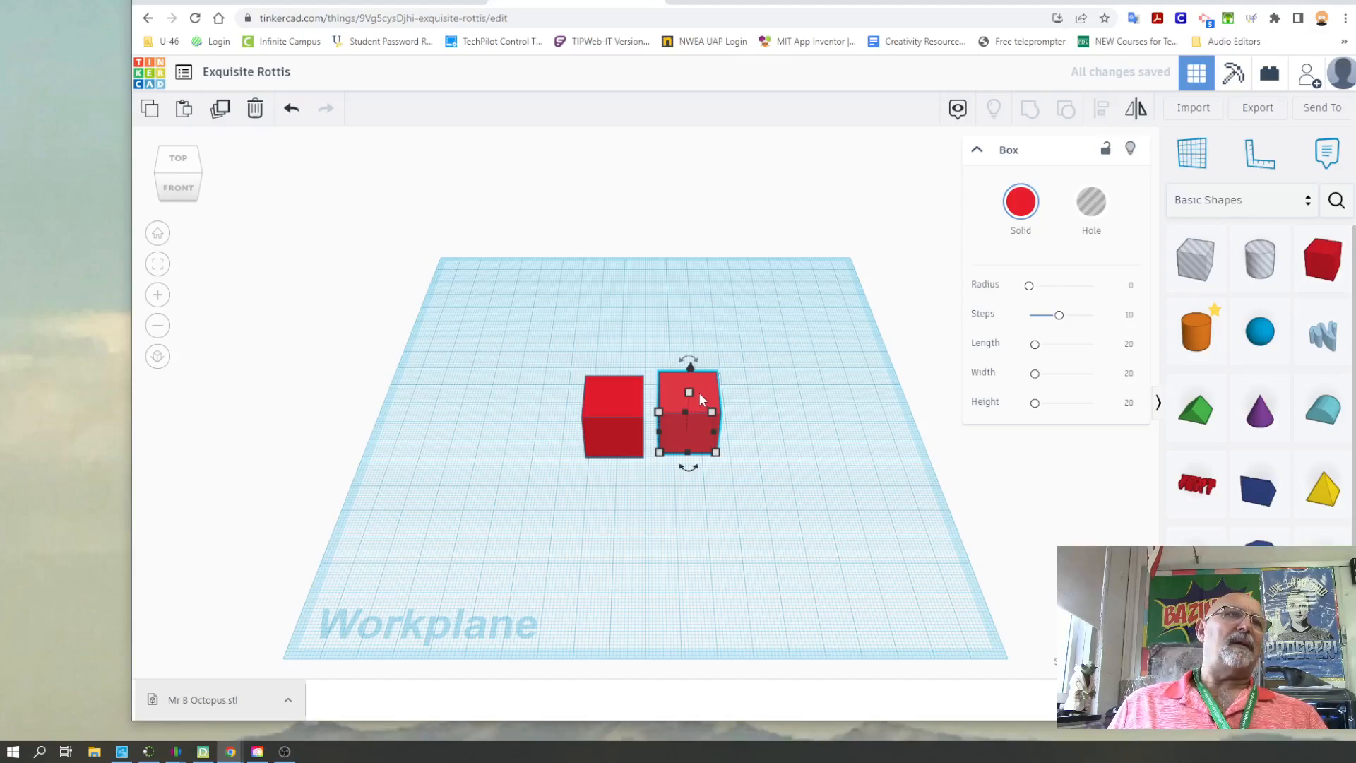
{"action": "left_click_drag", "start_coordinate": [699, 394], "coordinate": [698, 329]}
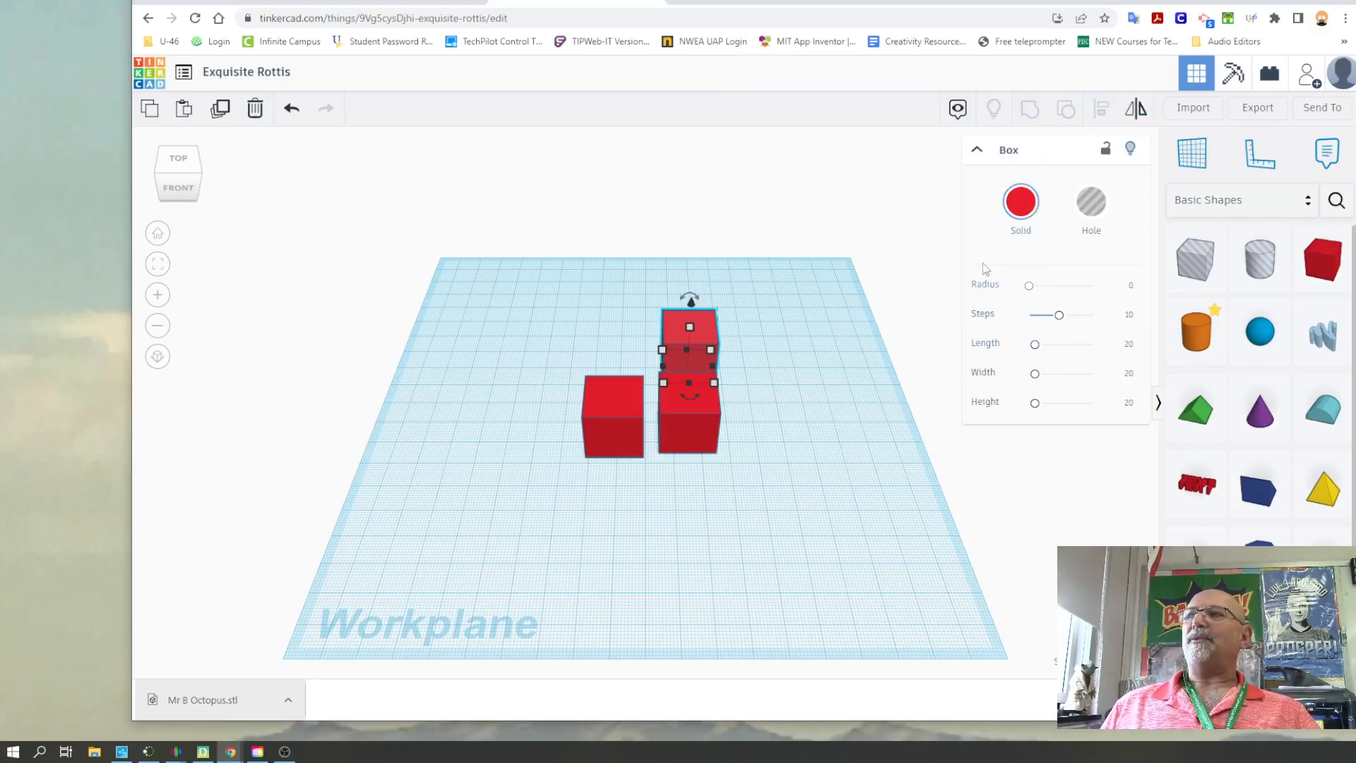
Set the rear box's steps to 20 and reshape it into a narrow, deep and tall block behind the cubes
{"action": "left_click_drag", "start_coordinate": [1032, 293], "coordinate": [1093, 312]}
{"action": "mouse_move", "coordinate": [1034, 351]}
{"action": "left_mouse_down"}
{"action": "mouse_move", "coordinate": [1087, 348]}
{"action": "mouse_move", "coordinate": [1032, 351]}
{"action": "mouse_move", "coordinate": [1080, 377]}
{"action": "mouse_move", "coordinate": [1035, 376]}
{"action": "mouse_move", "coordinate": [1078, 404]}
{"action": "mouse_move", "coordinate": [1010, 404]}
{"action": "mouse_move", "coordinate": [1062, 352]}
{"action": "mouse_move", "coordinate": [1038, 344]}
{"action": "left_mouse_up"}
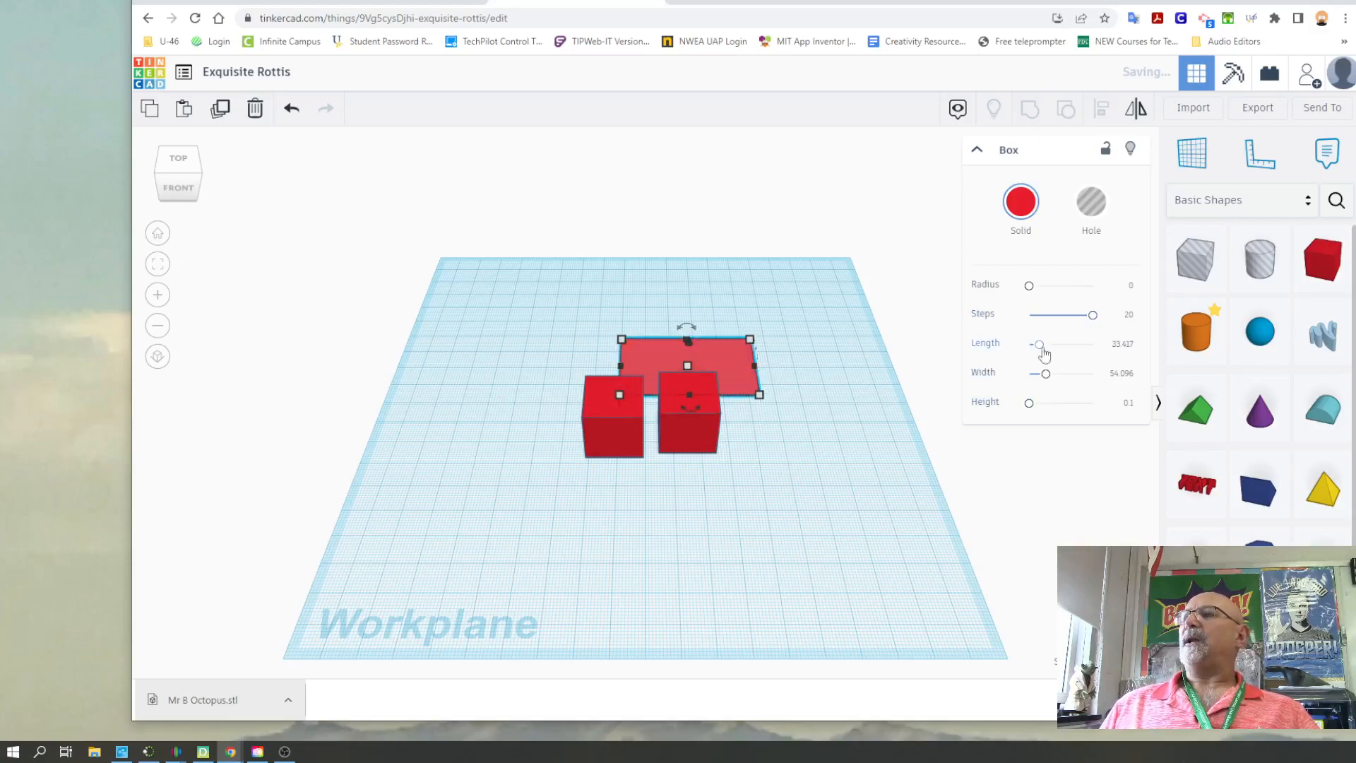
{"action": "left_click_drag", "start_coordinate": [688, 365], "coordinate": [690, 316]}
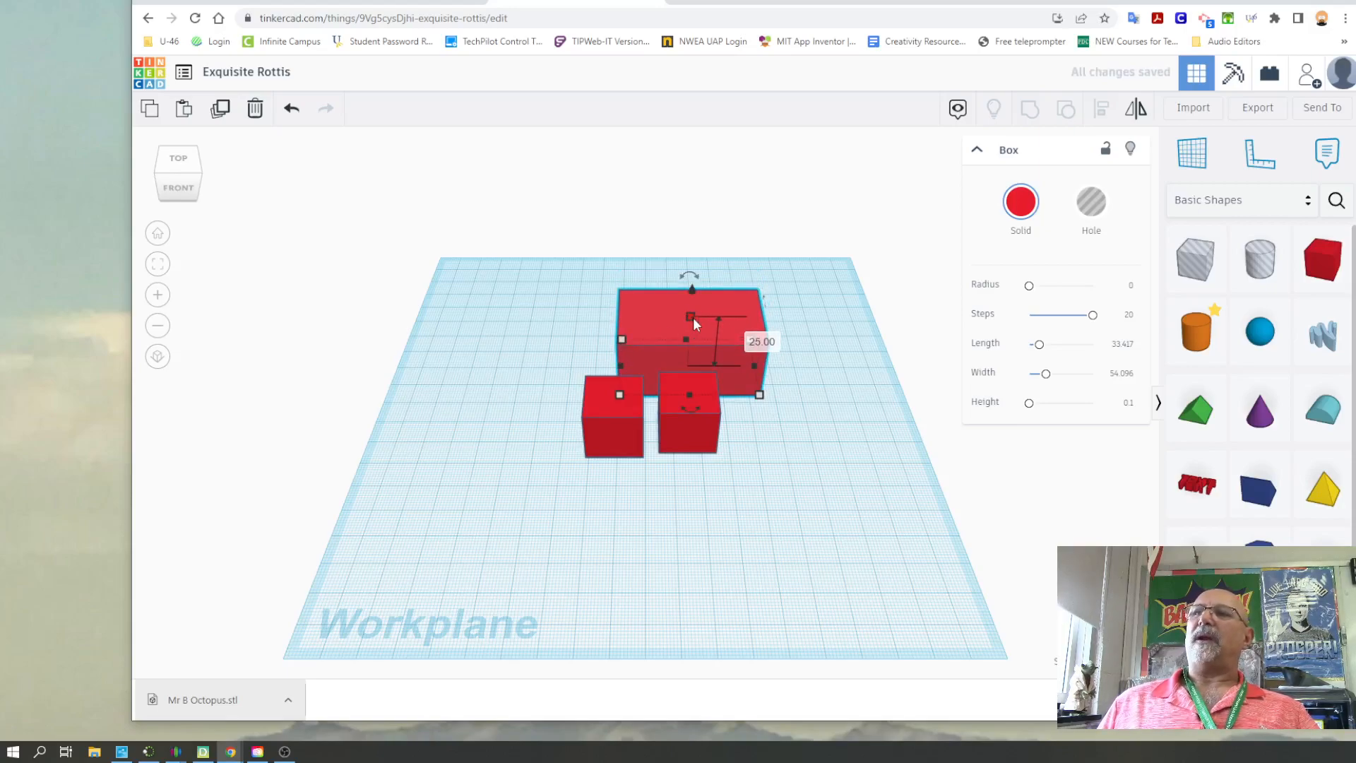
{"action": "mouse_move", "coordinate": [761, 398]}
{"action": "left_mouse_down"}
{"action": "mouse_move", "coordinate": [715, 393]}
{"action": "mouse_move", "coordinate": [887, 384]}
{"action": "mouse_move", "coordinate": [753, 394]}
{"action": "left_mouse_up"}
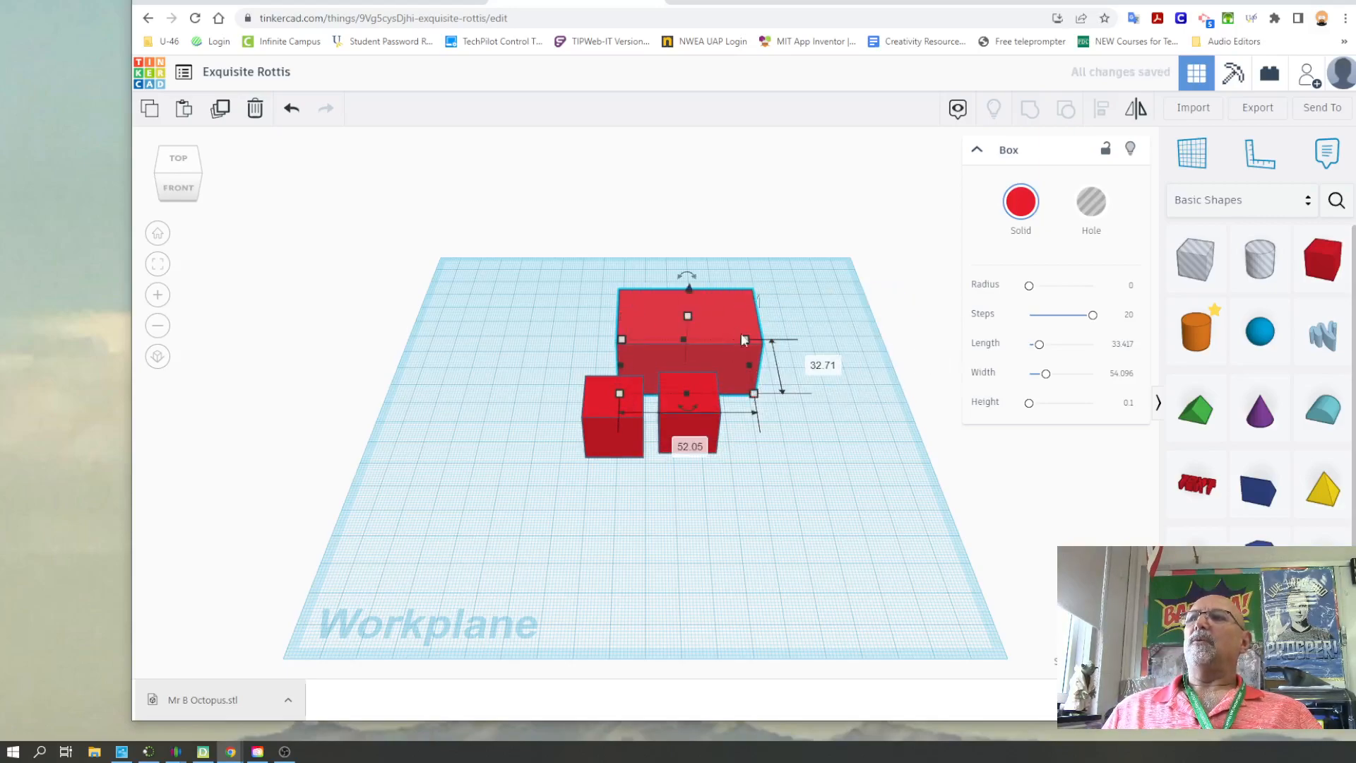
{"action": "left_click_drag", "start_coordinate": [744, 339], "coordinate": [614, 185]}
Raise the large block 11 mm above the workplane and shift it 28 mm sideways and 7 mm in the other horizontal direction
{"action": "right_click_drag", "start_coordinate": [660, 530], "coordinate": [783, 459]}
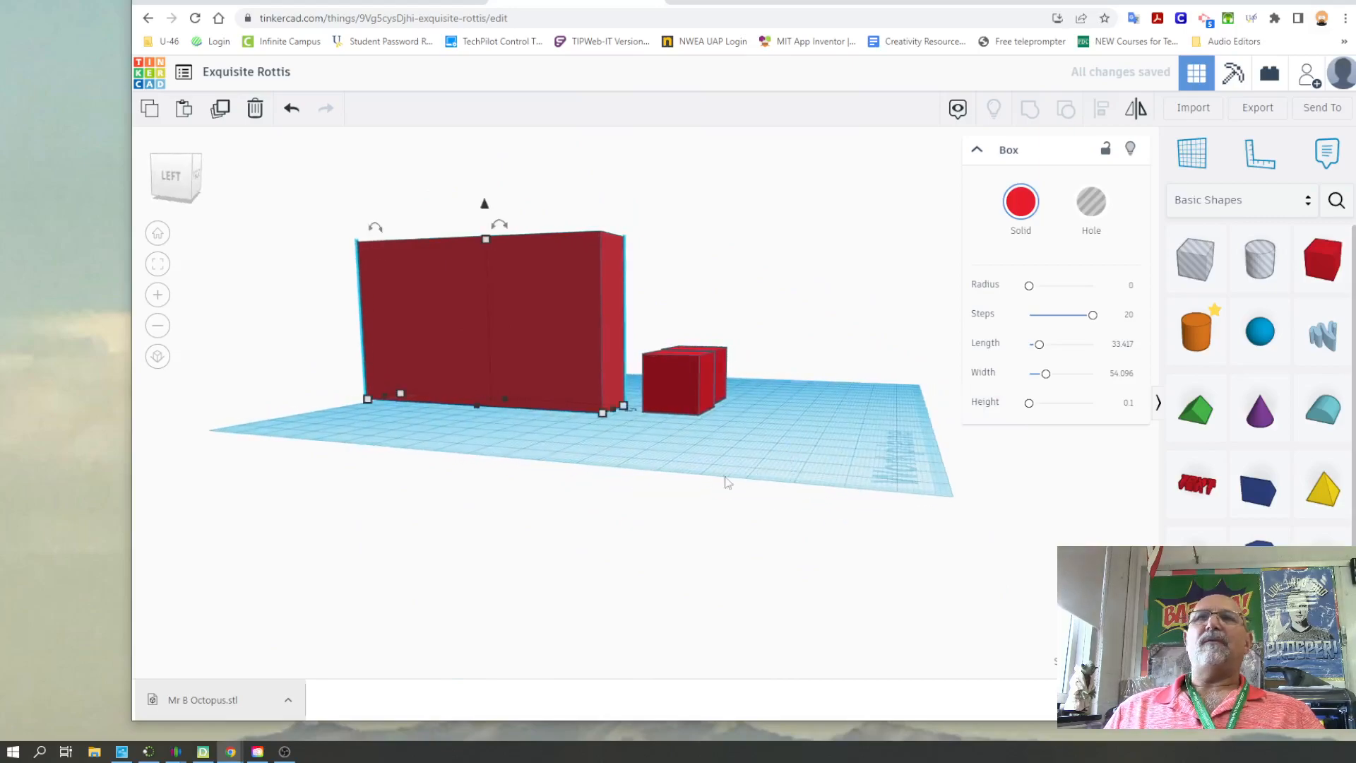
{"action": "left_click_drag", "start_coordinate": [744, 447], "coordinate": [744, 444]}
{"action": "right_click_drag", "start_coordinate": [744, 443], "coordinate": [809, 432]}
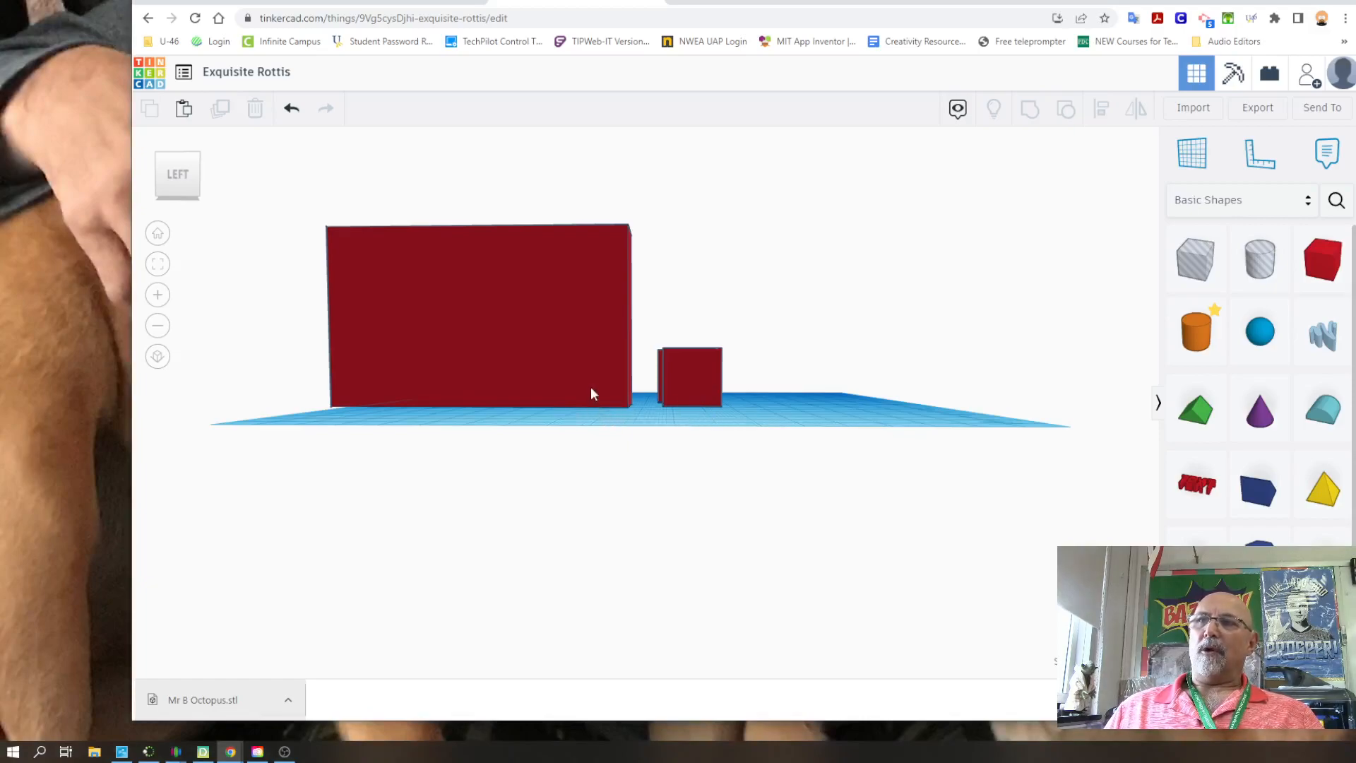
{"action": "right_click_drag", "start_coordinate": [845, 415], "coordinate": [554, 484]}
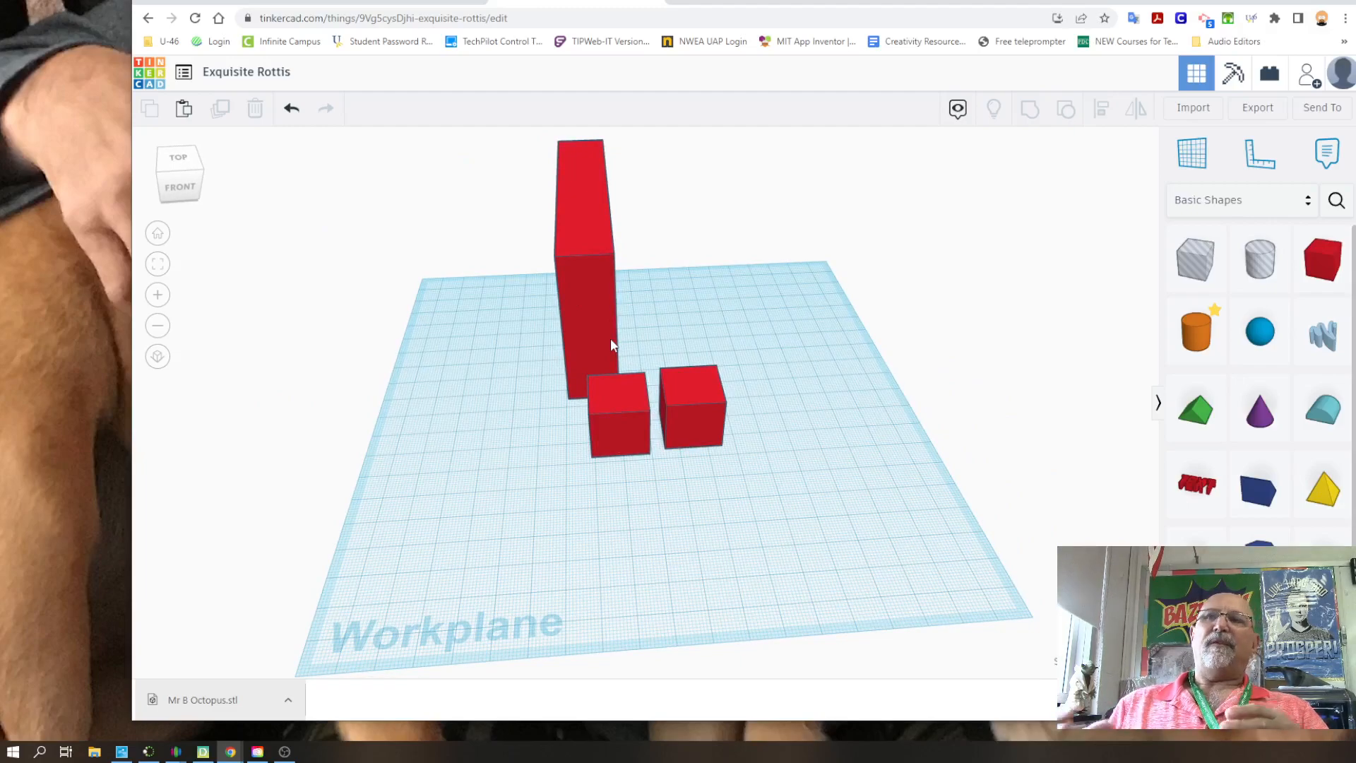
{"action": "right_click_drag", "start_coordinate": [492, 417], "coordinate": [746, 449]}
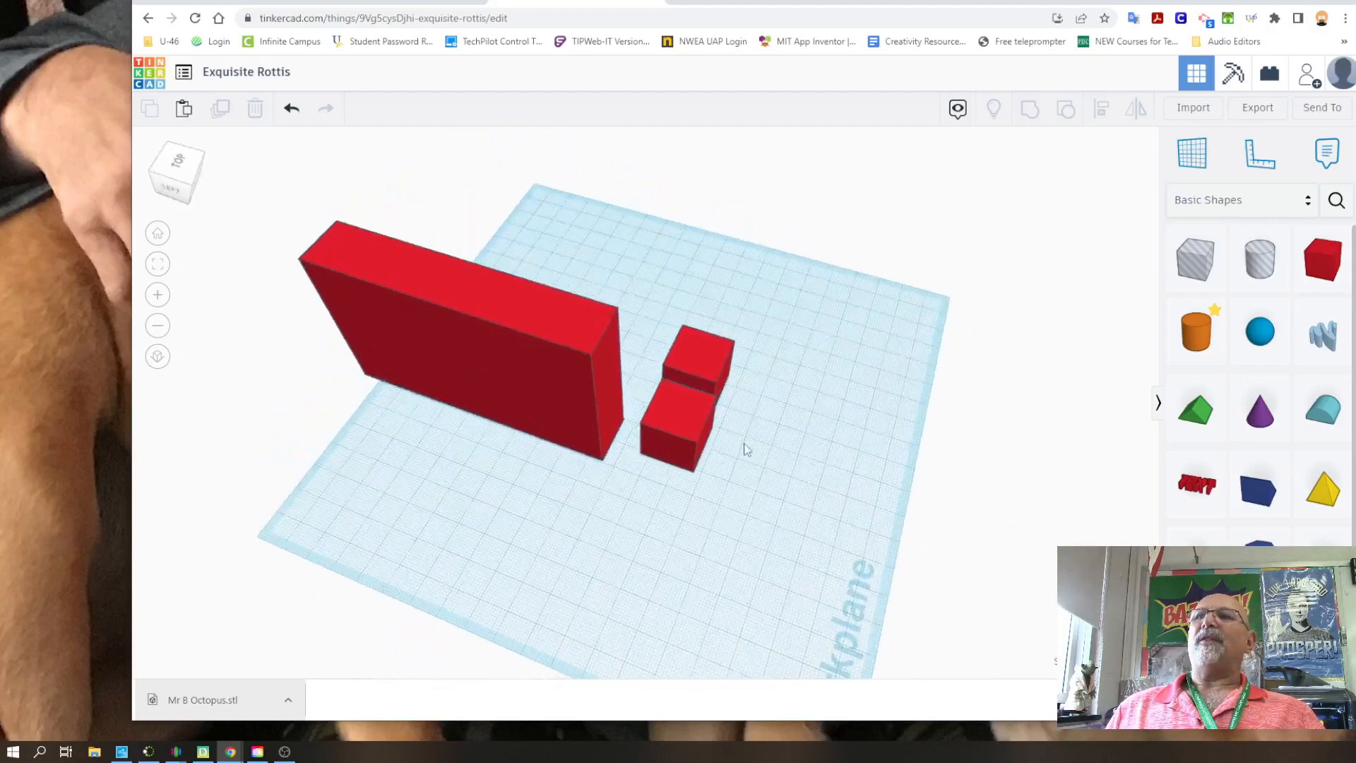
{"action": "left_click", "coordinate": [477, 318]}
{"action": "left_click_drag", "start_coordinate": [437, 275], "coordinate": [432, 246]}
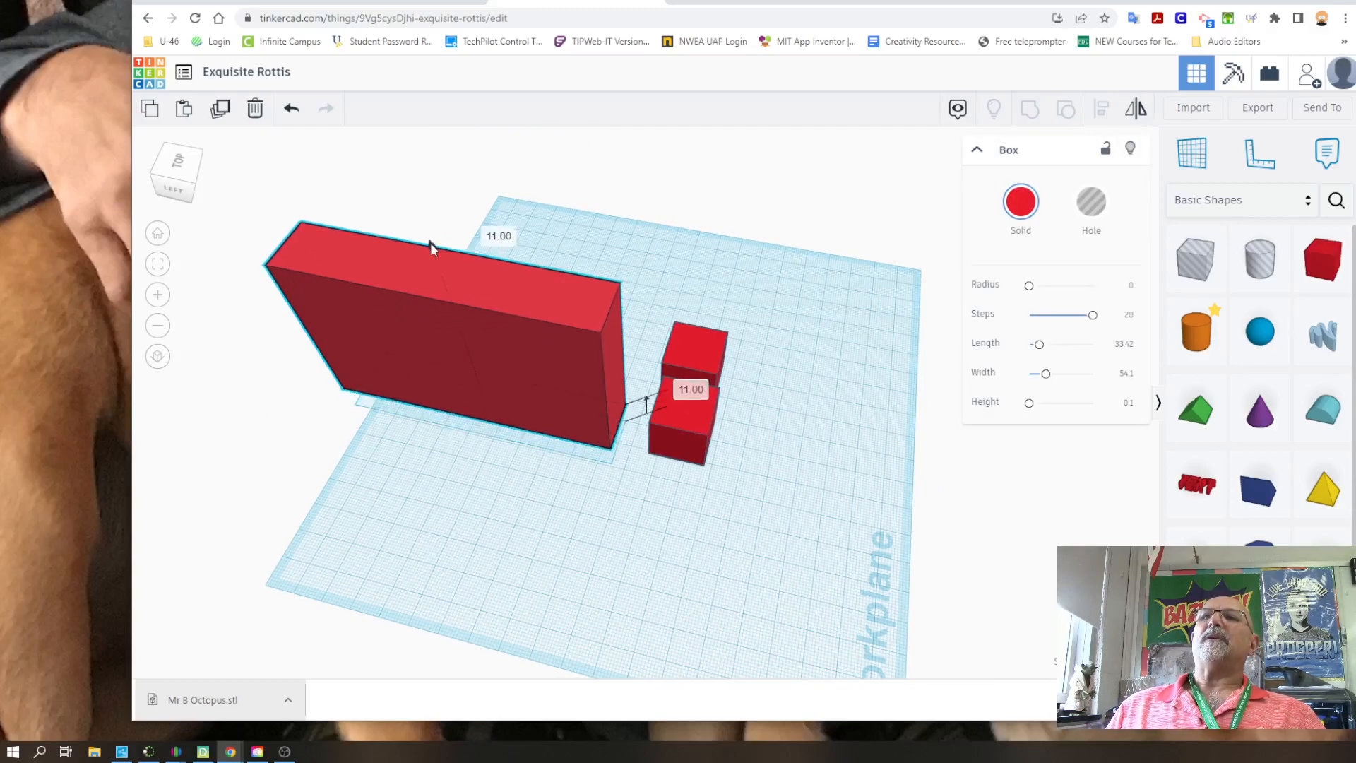
{"action": "right_click_drag", "start_coordinate": [545, 515], "coordinate": [507, 409]}
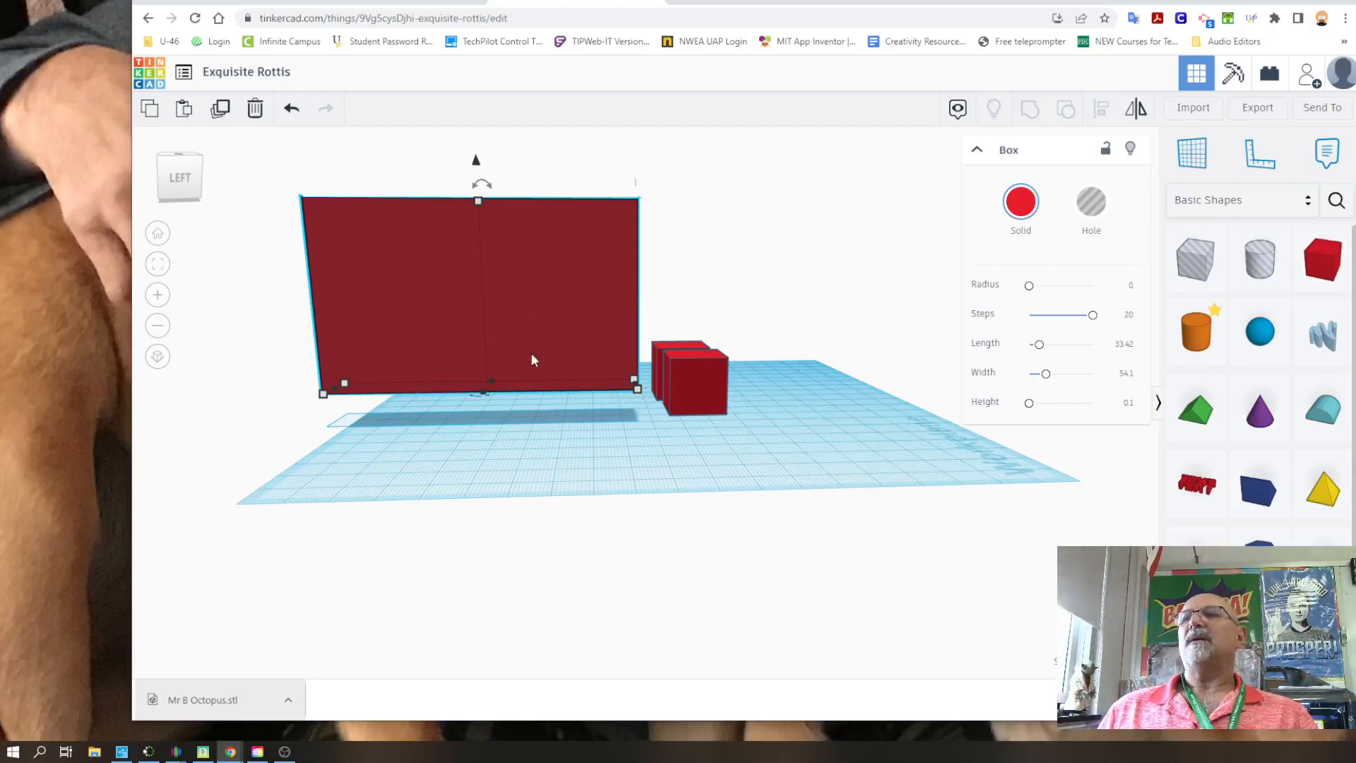
{"action": "mouse_move", "coordinate": [528, 218]}
{"action": "left_mouse_down"}
{"action": "mouse_move", "coordinate": [550, 249]}
{"action": "mouse_move", "coordinate": [554, 222]}
{"action": "left_mouse_up"}
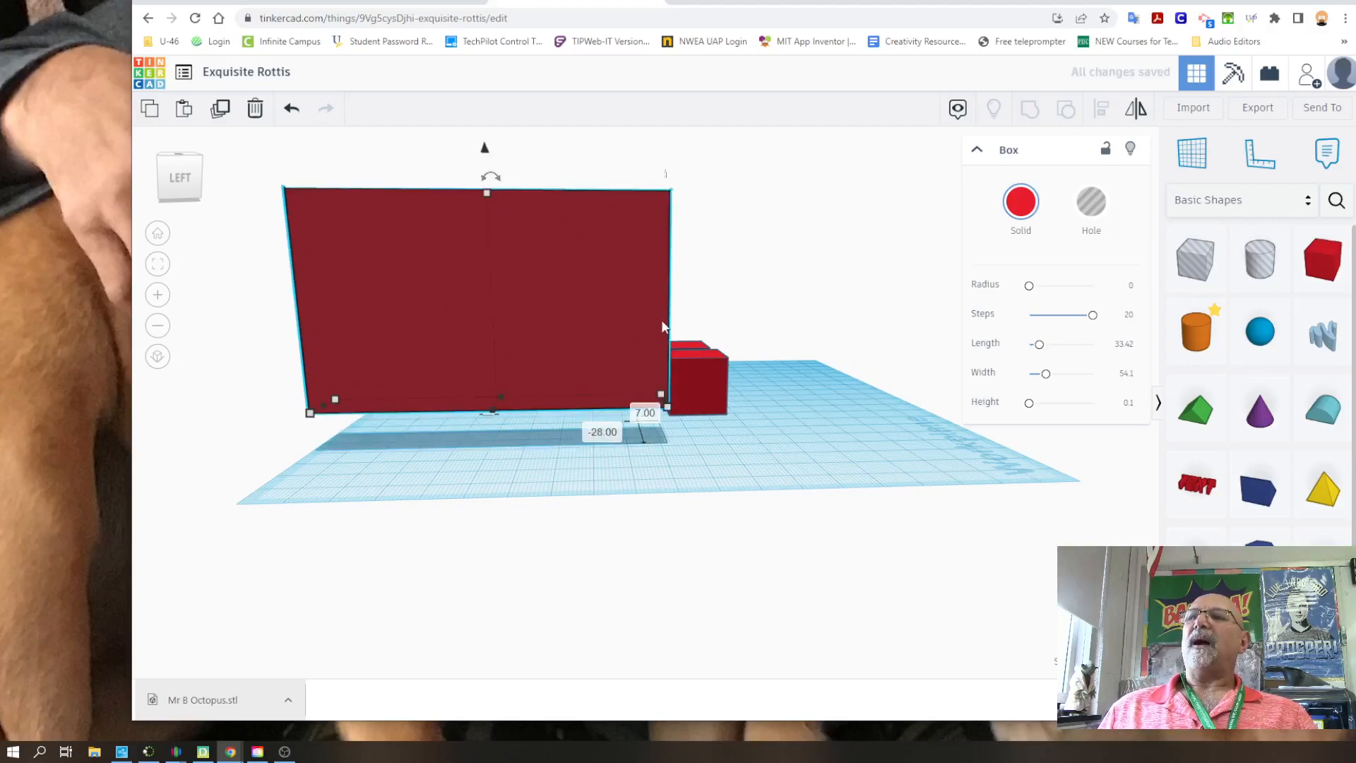
Lower the large block 11 mm onto the workplane, sink it another 11 mm below the surface and deselect it
{"action": "right_click_drag", "start_coordinate": [902, 441], "coordinate": [518, 222]}
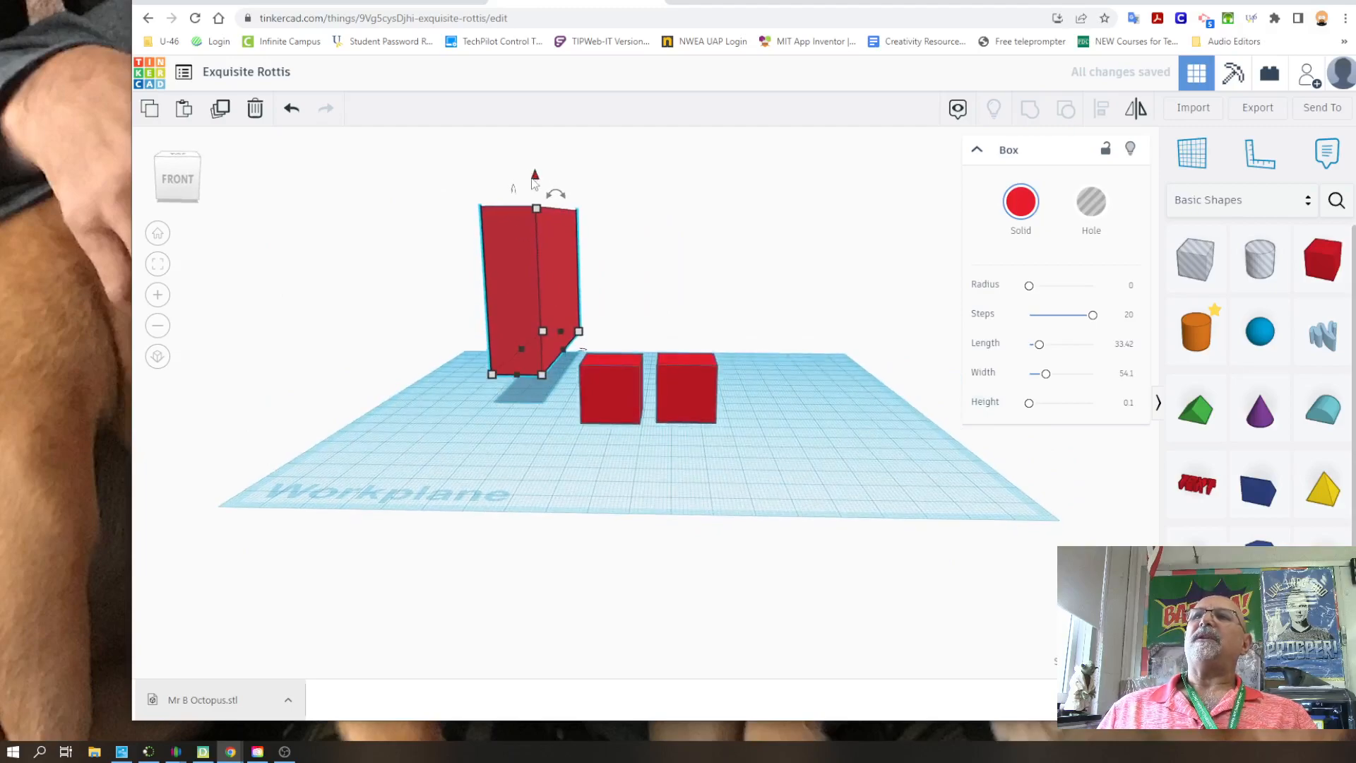
{"action": "left_click_drag", "start_coordinate": [535, 176], "coordinate": [536, 205]}
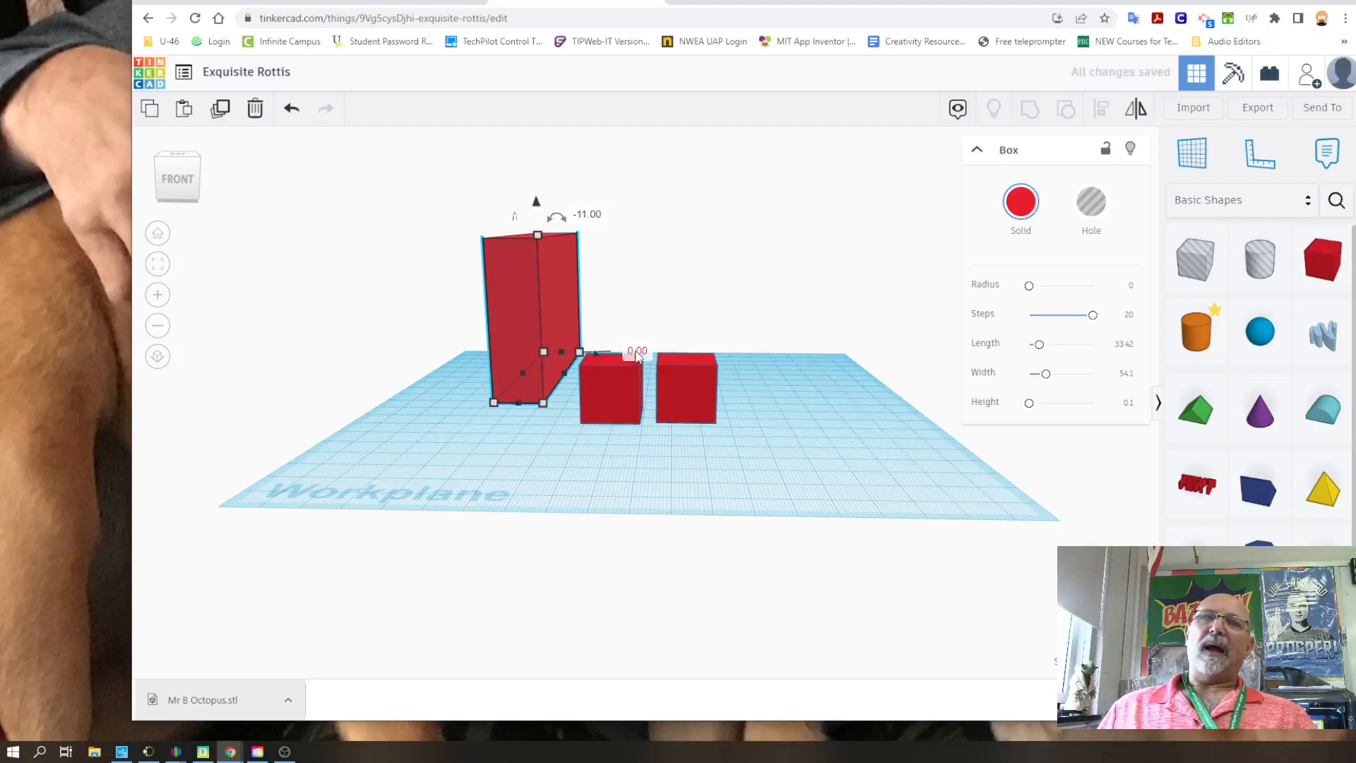
{"action": "left_click_drag", "start_coordinate": [536, 203], "coordinate": [539, 232]}
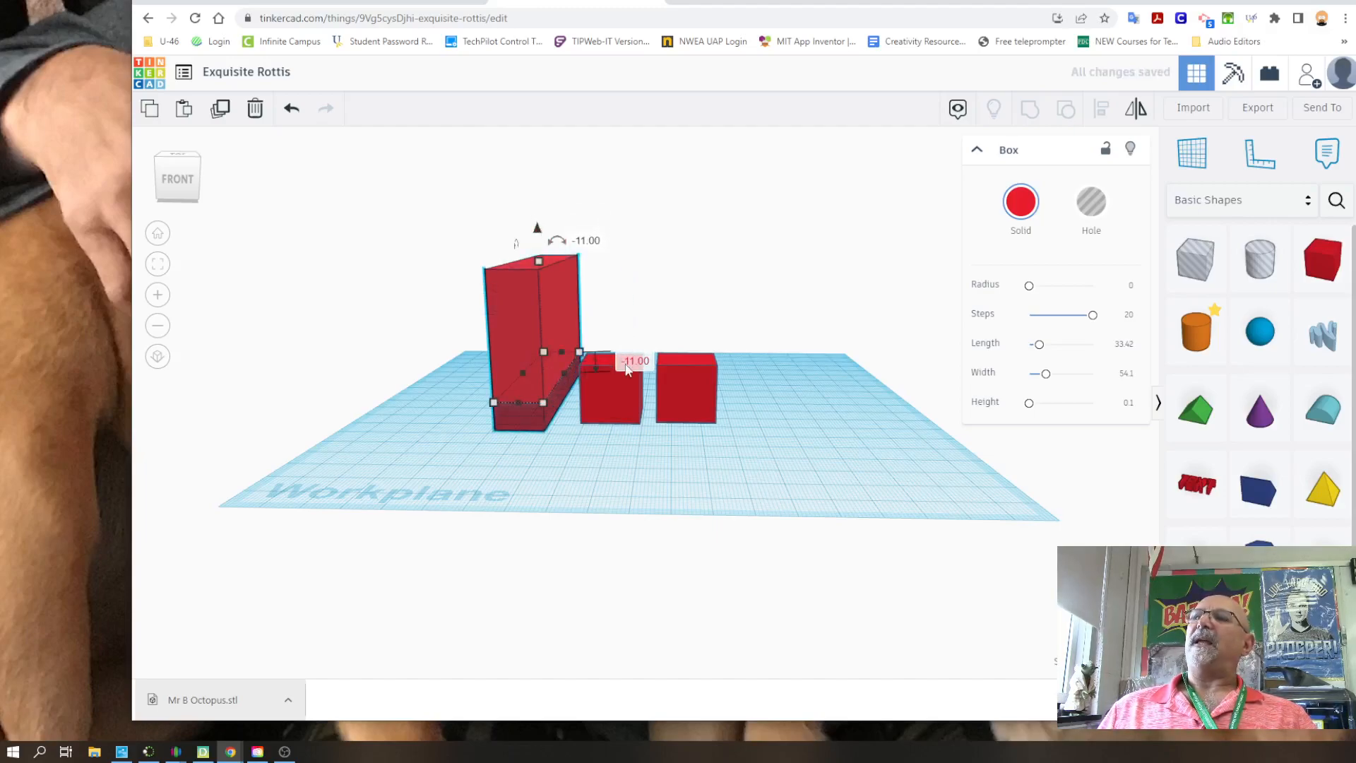
{"action": "left_click", "coordinate": [541, 223]}
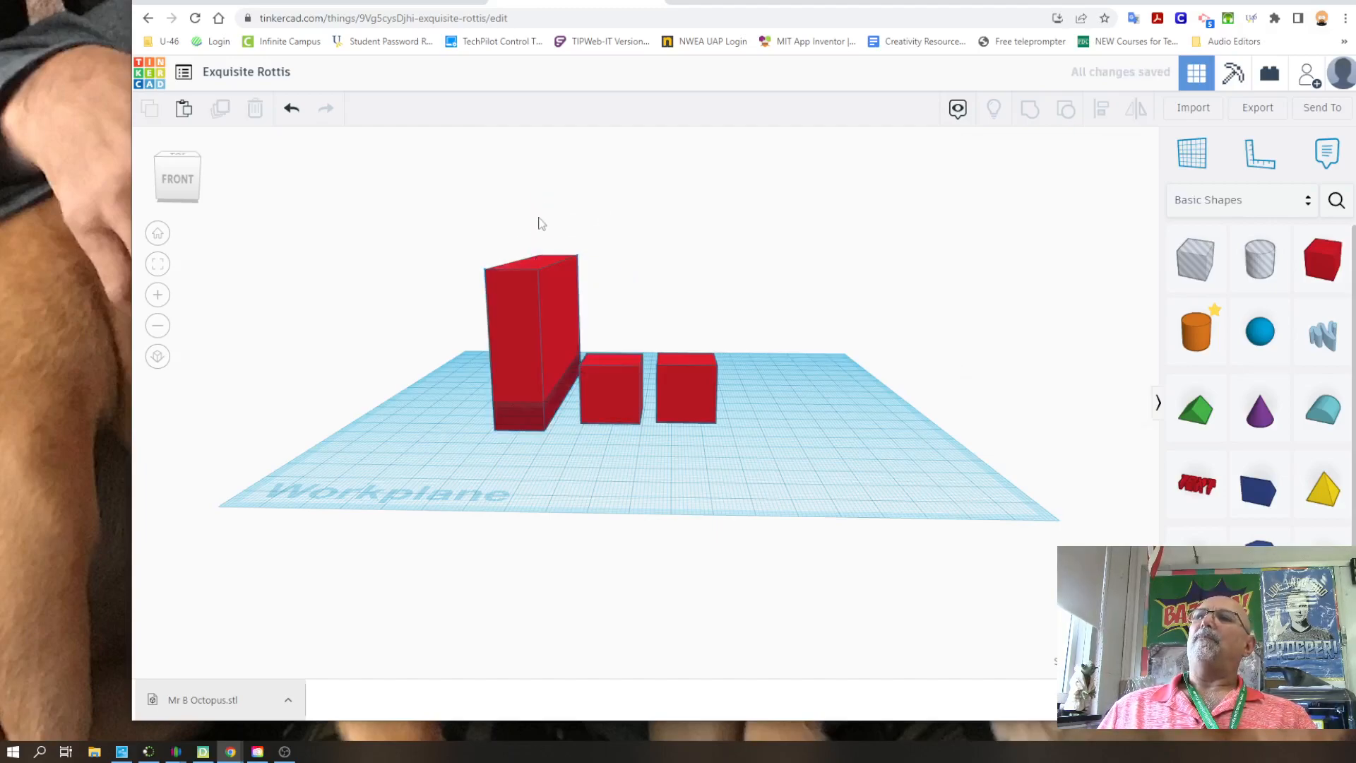
Raise the large block above the workplane again and recolour it golden yellow
{"action": "left_click", "coordinate": [540, 301]}
{"action": "left_click_drag", "start_coordinate": [540, 229], "coordinate": [536, 181]}
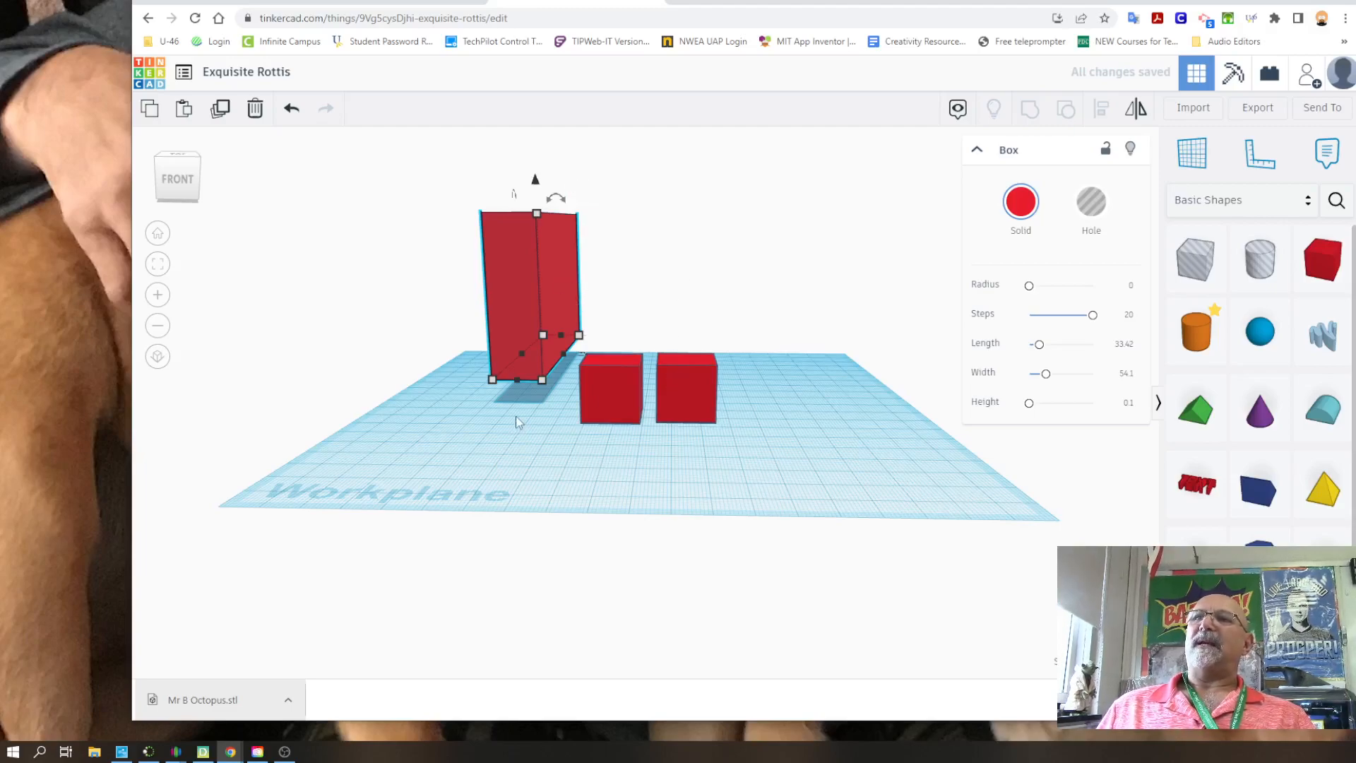
{"action": "left_click", "coordinate": [1028, 207]}
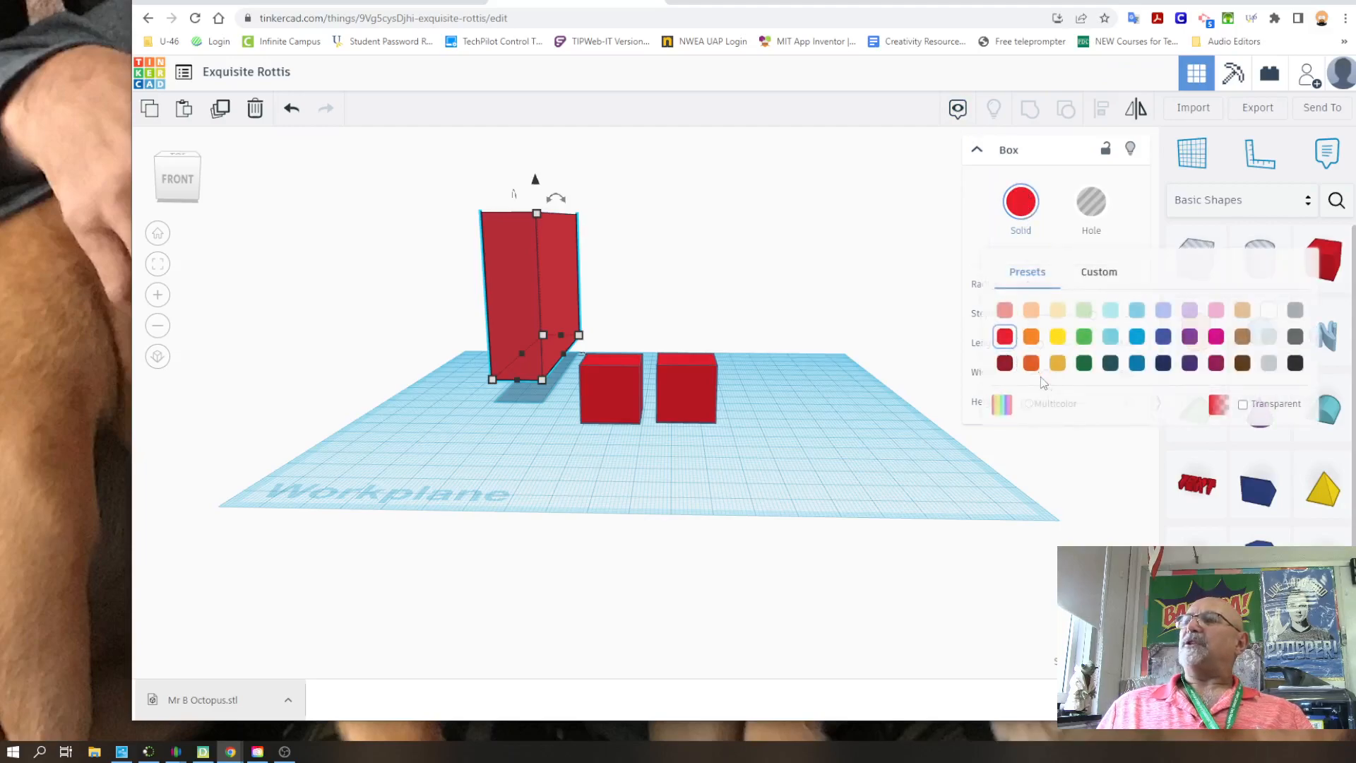
{"action": "left_click", "coordinate": [1068, 374]}
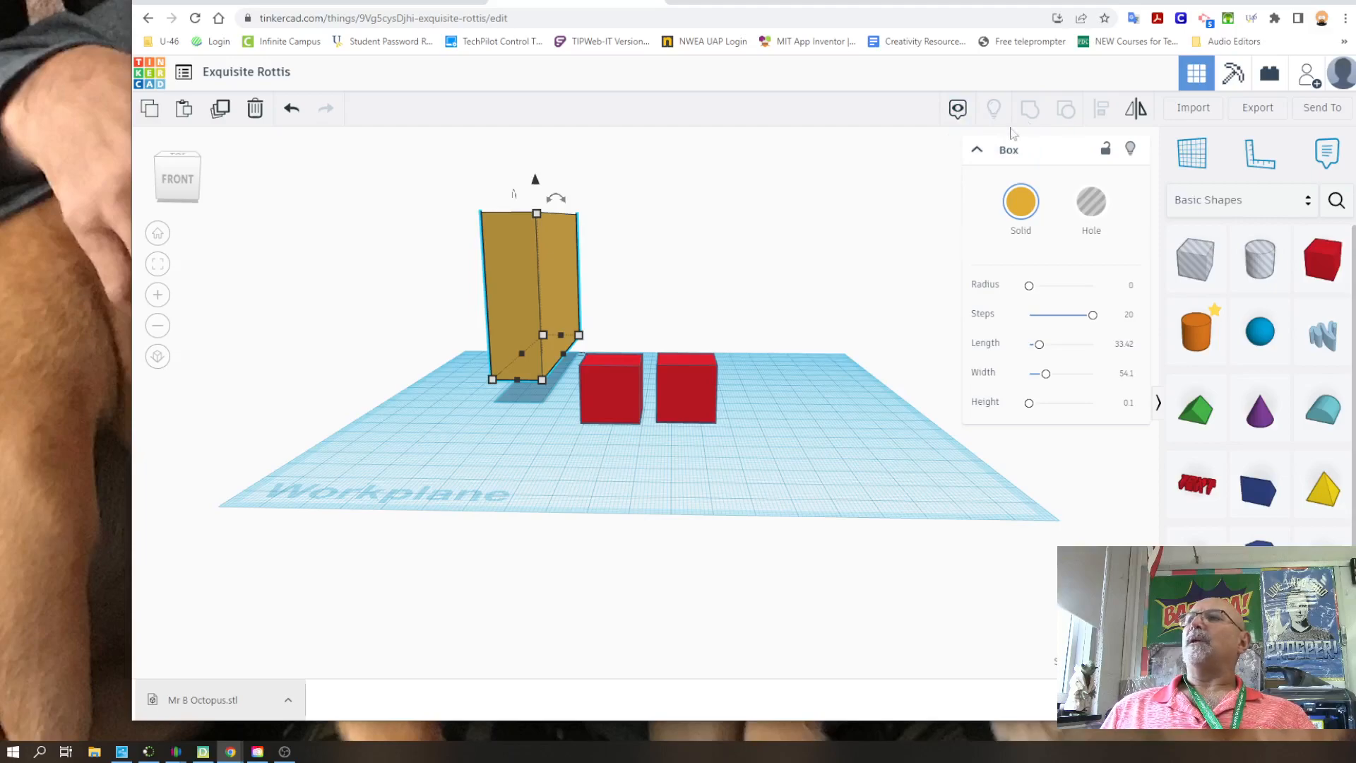
Group the large yellow block and the two red cubes into one solid shape
{"action": "left_click", "coordinate": [632, 391], "text": "shift"}
{"action": "left_click", "coordinate": [689, 388], "text": "shift"}
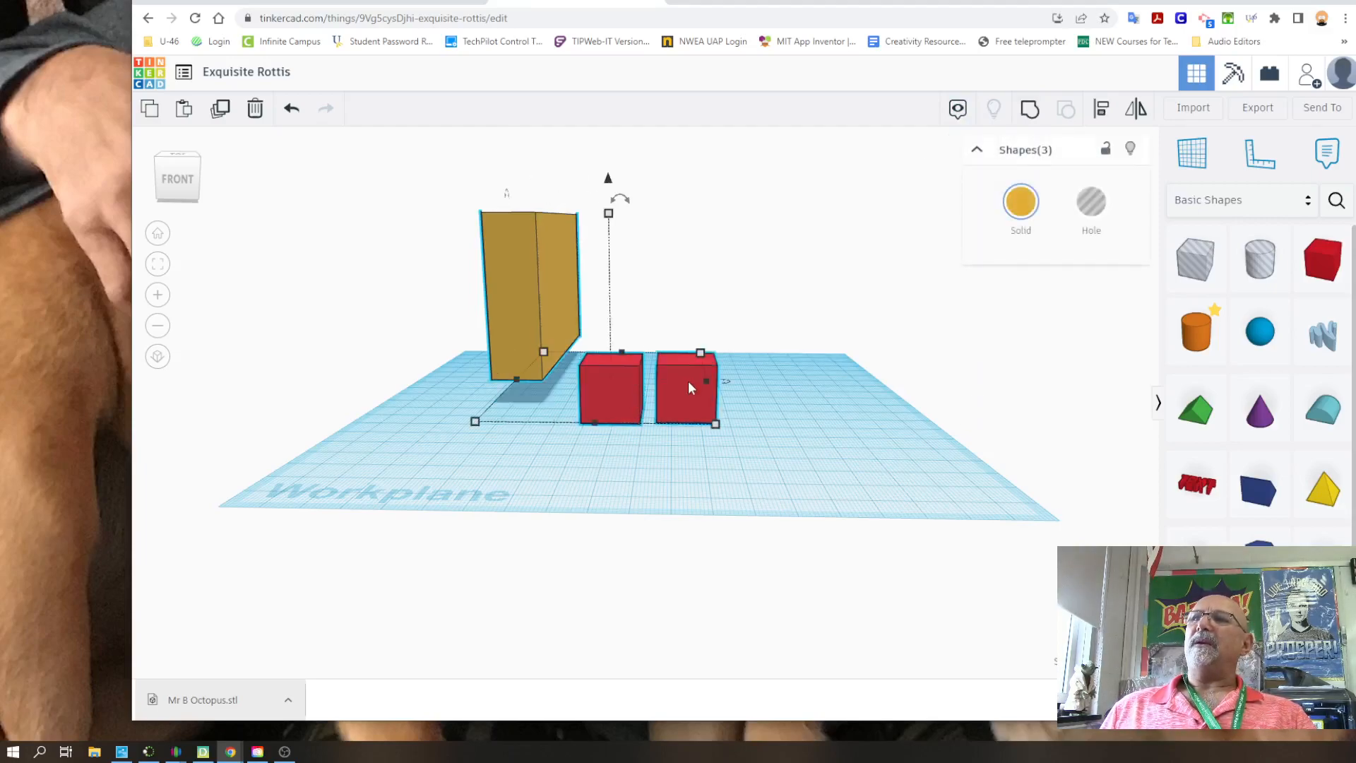
{"action": "left_click_drag", "start_coordinate": [432, 222], "coordinate": [785, 443]}
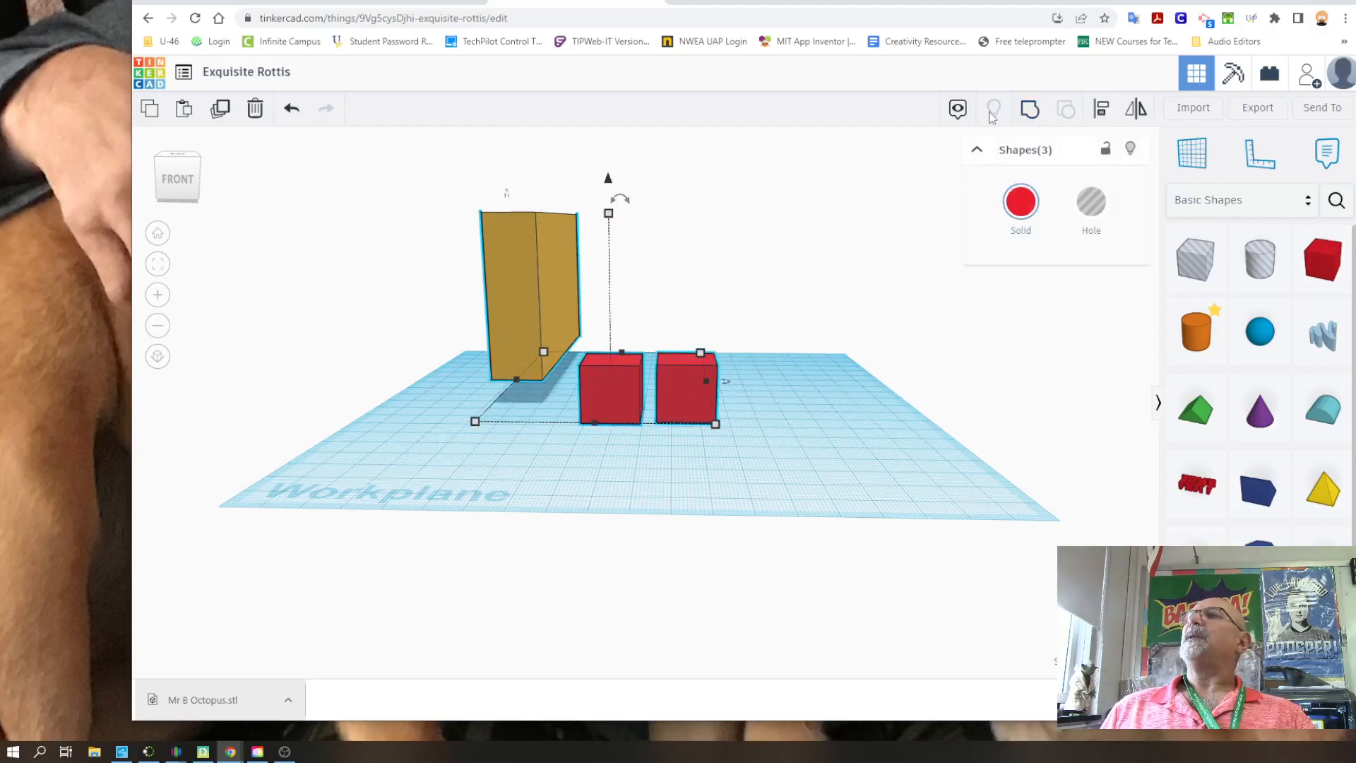
{"action": "left_click", "coordinate": [1032, 117]}
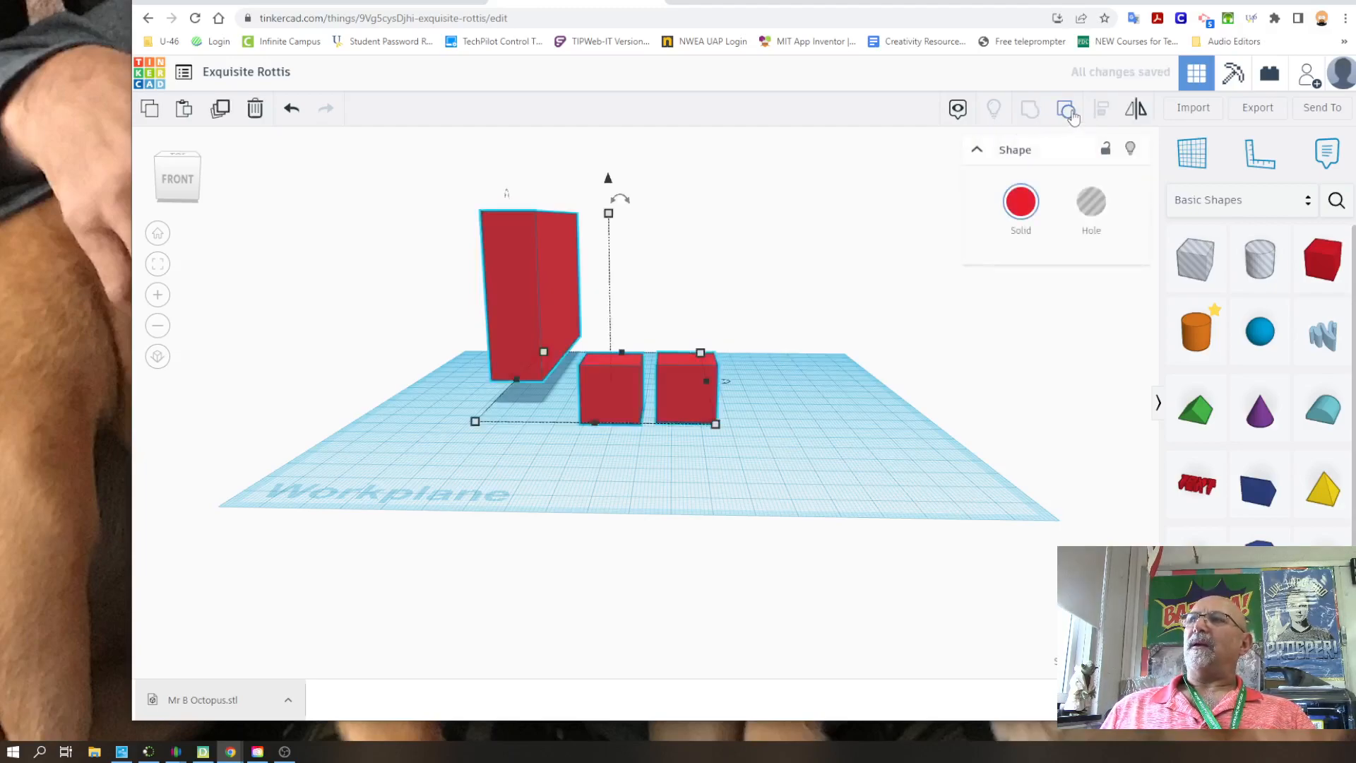
Ungroup the combined shape and align the yellow block and two red cubes on their middle height
{"action": "left_click", "coordinate": [1070, 110]}
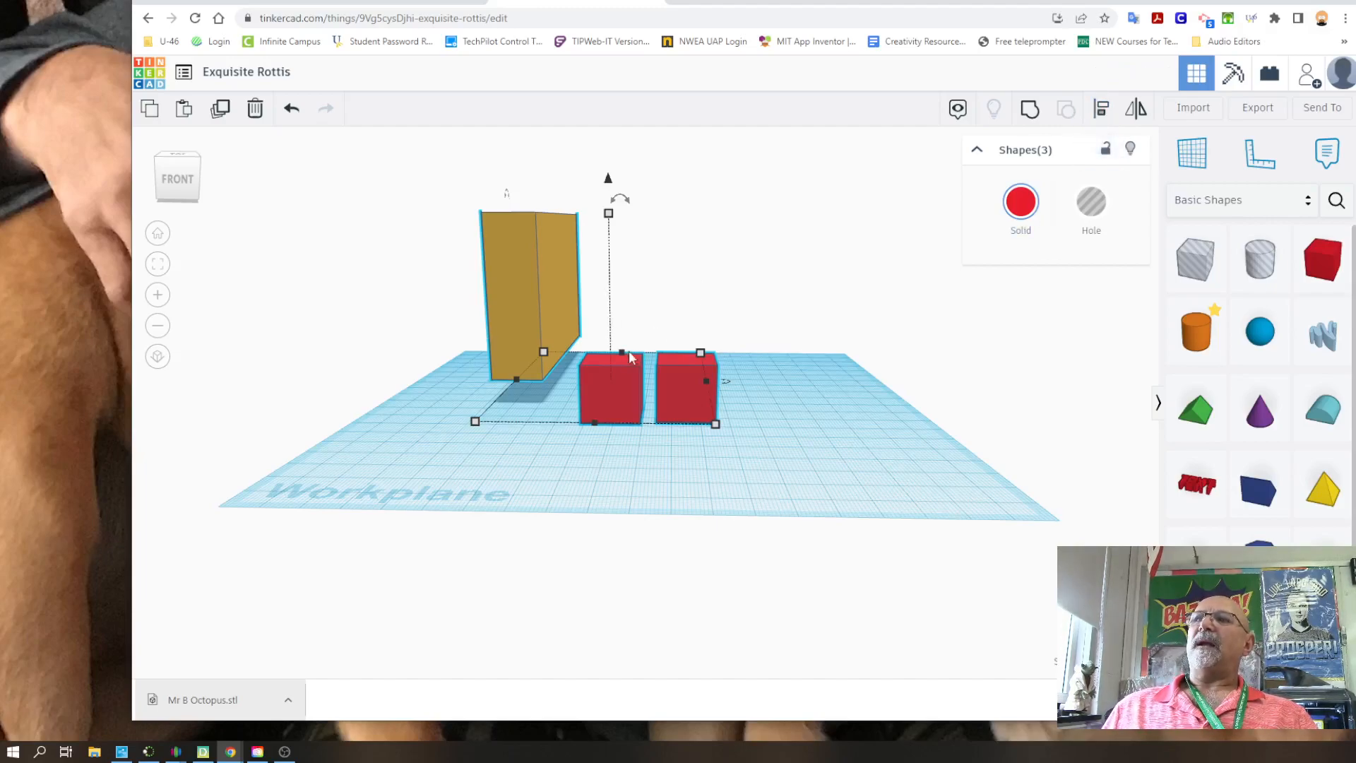
{"action": "left_click", "coordinate": [1102, 110]}
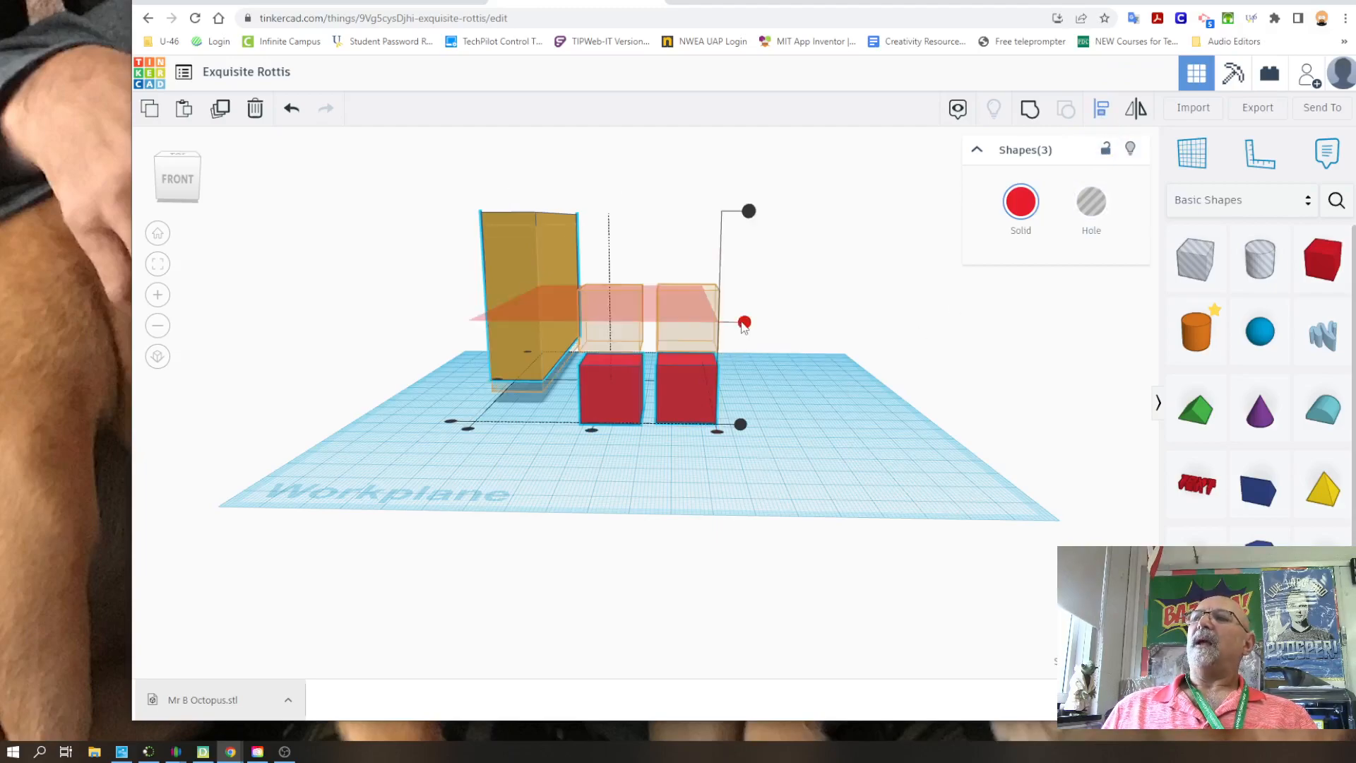
{"action": "left_click", "coordinate": [744, 322]}
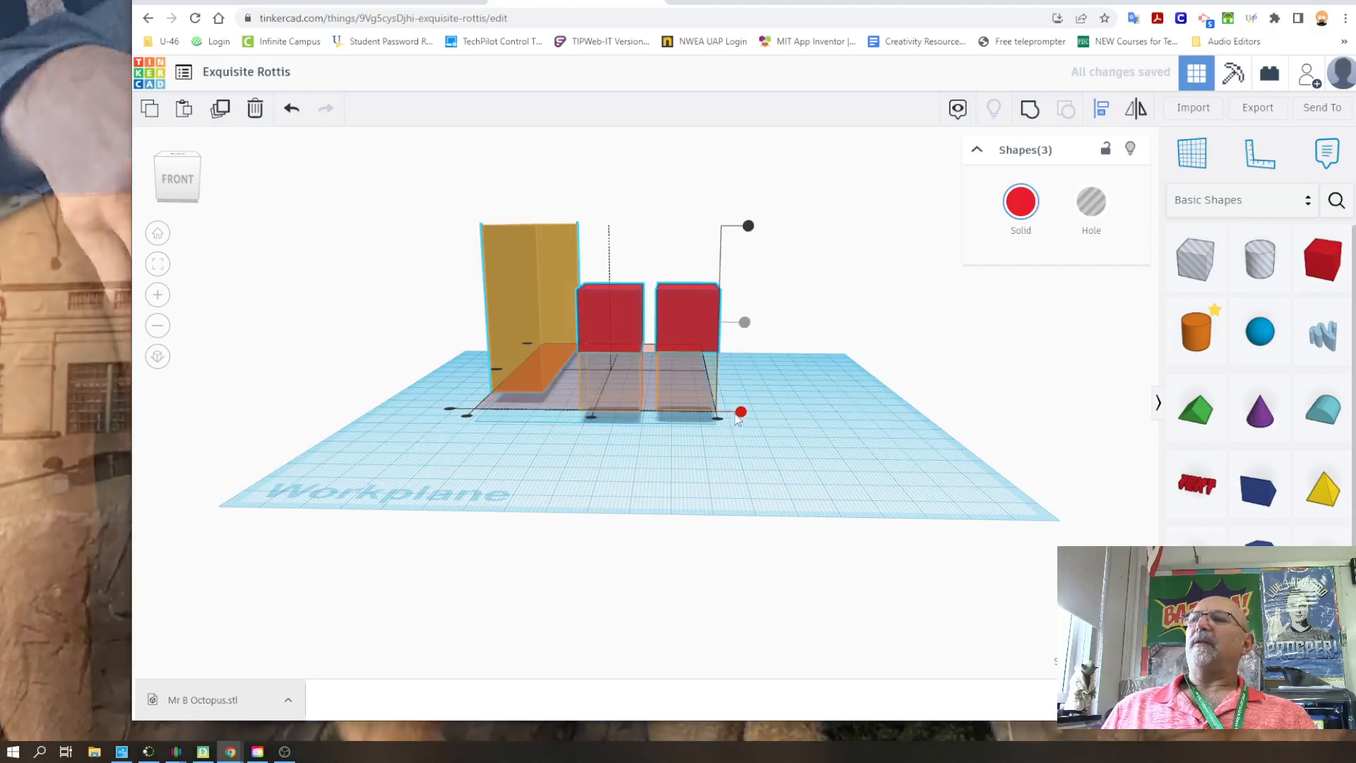
Align the yellow block and both red cubes on their centres across the block's width and deselect them
{"action": "right_click_drag", "start_coordinate": [739, 342], "coordinate": [601, 333]}
{"action": "left_click", "coordinate": [545, 384]}
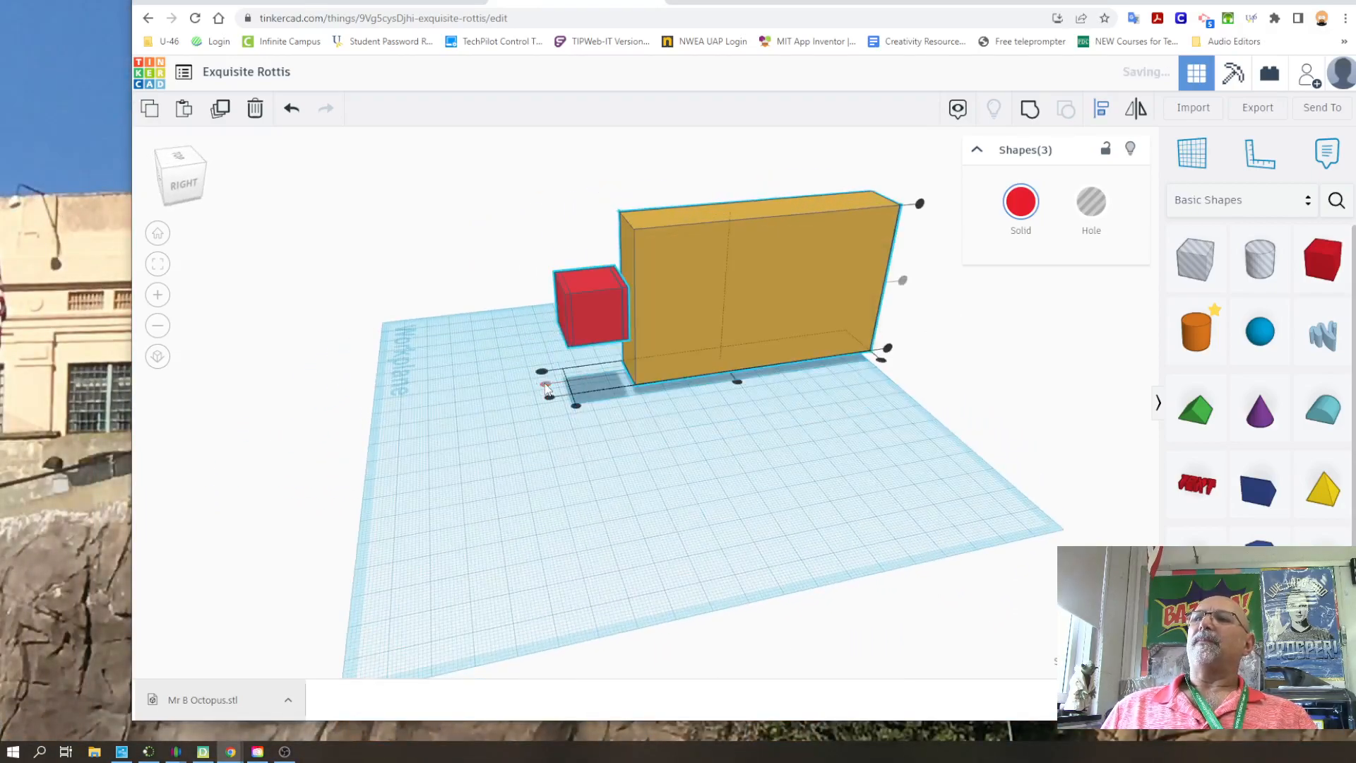
{"action": "right_click_drag", "start_coordinate": [458, 419], "coordinate": [706, 357]}
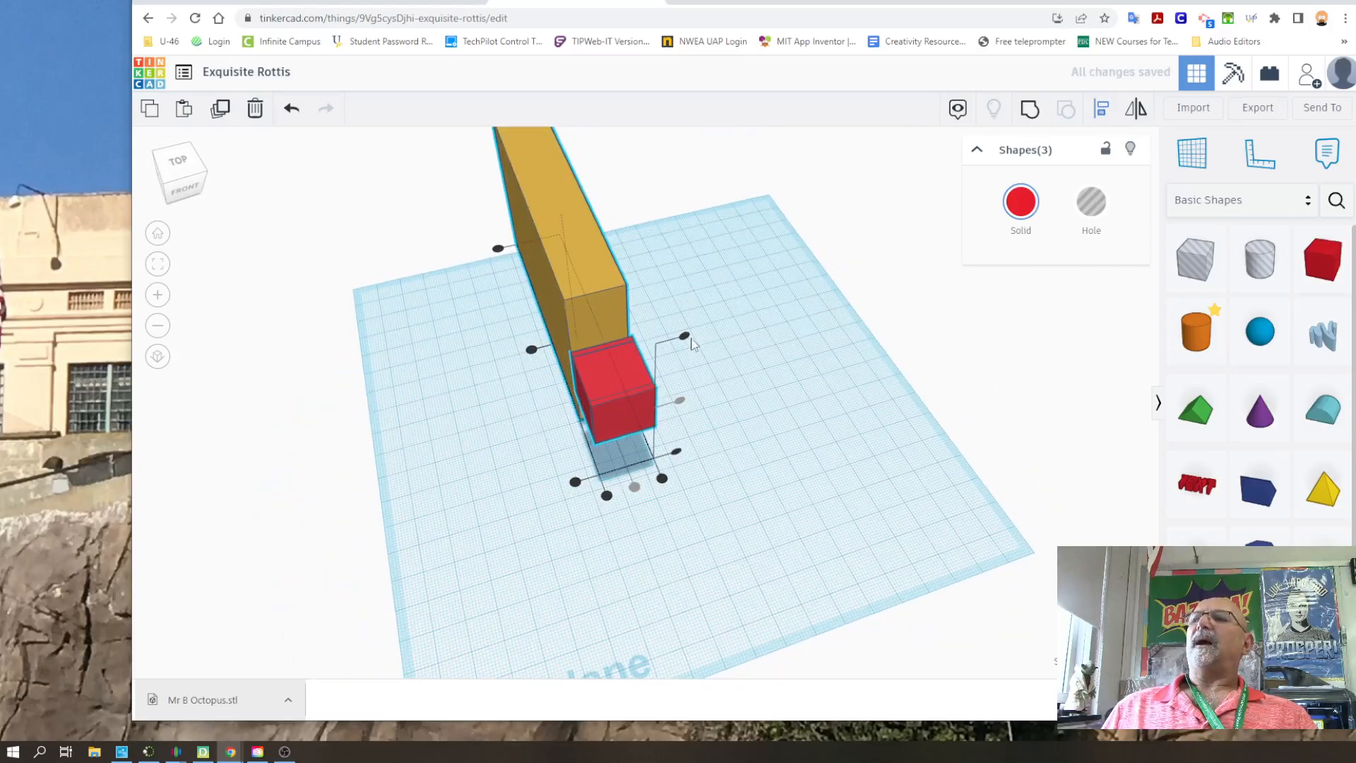
{"action": "left_click", "coordinate": [685, 342]}
{"action": "right_click_drag", "start_coordinate": [613, 438], "coordinate": [460, 436]}
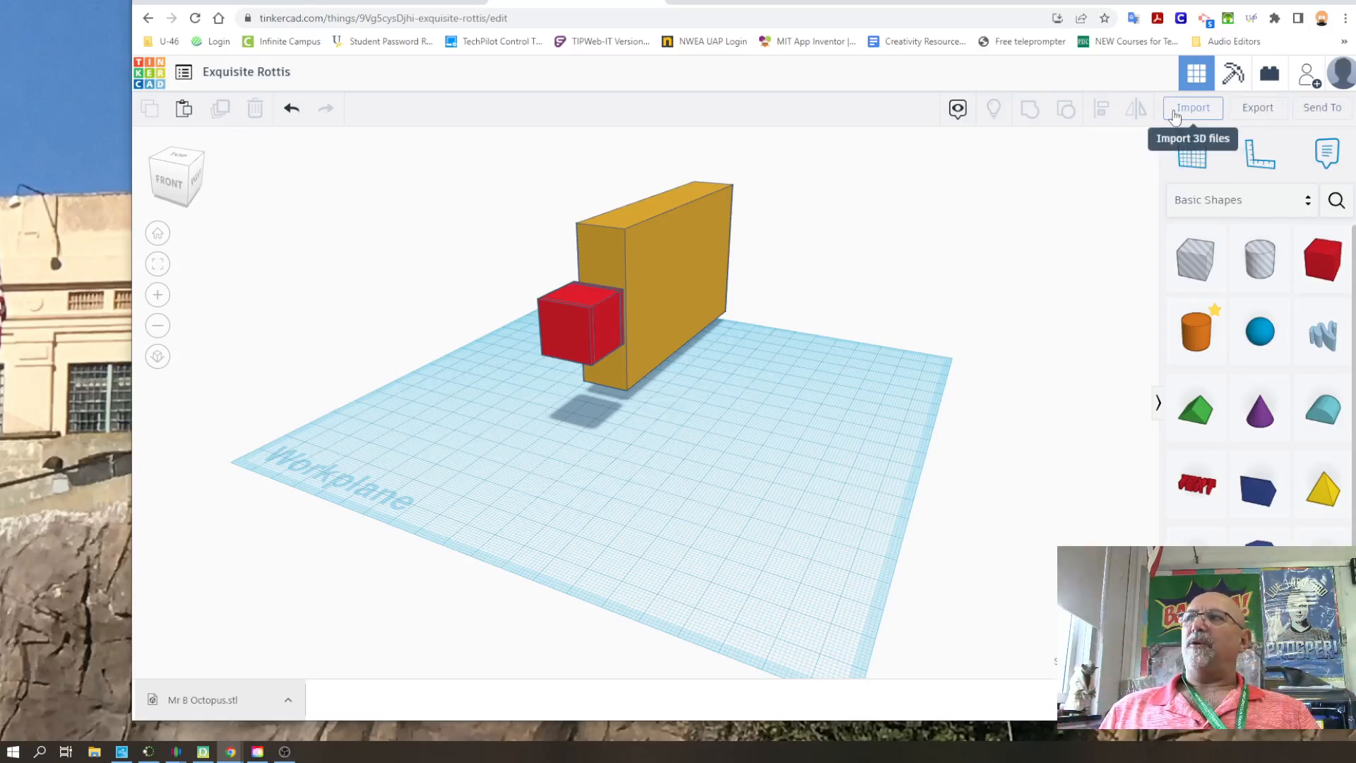
Look at the import dialog for 2D and 3D files and close it without choosing a file
{"action": "left_click", "coordinate": [1203, 110]}
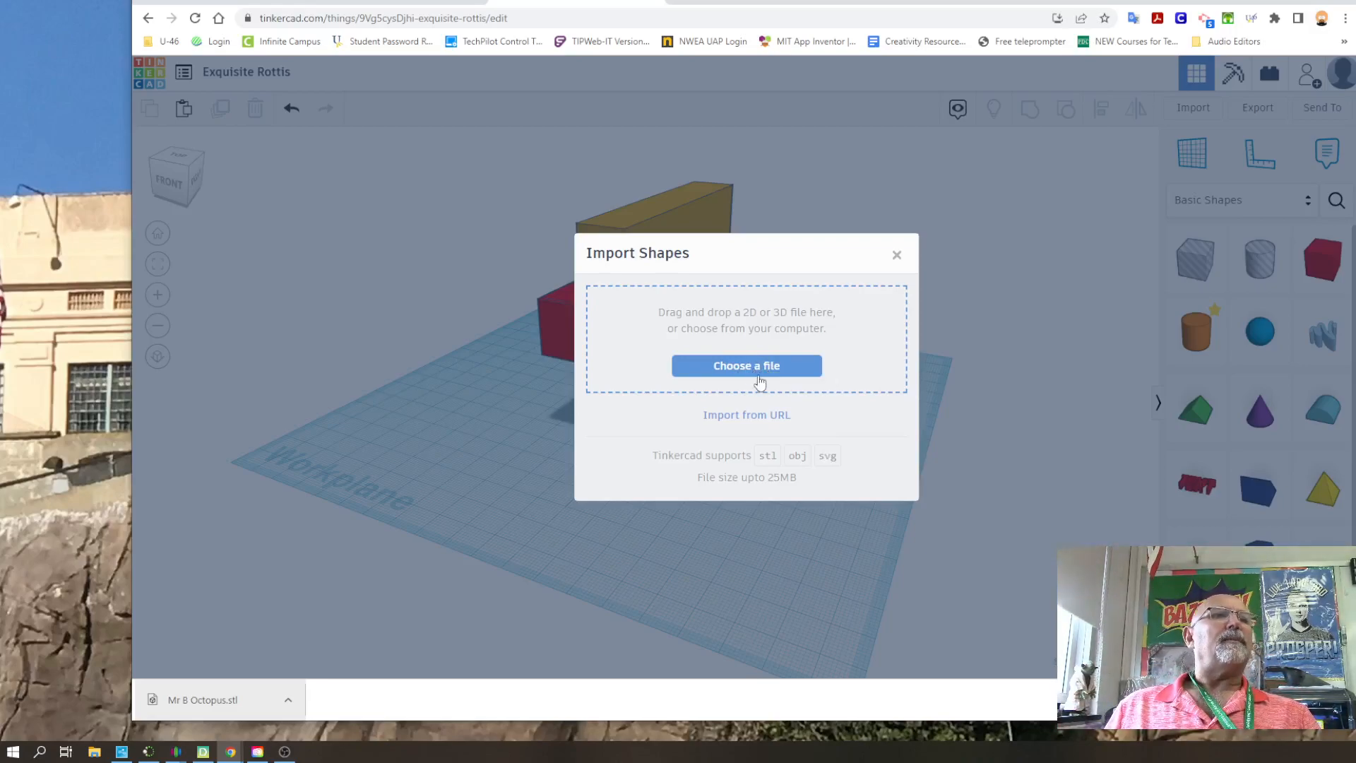
{"action": "left_click", "coordinate": [896, 255]}
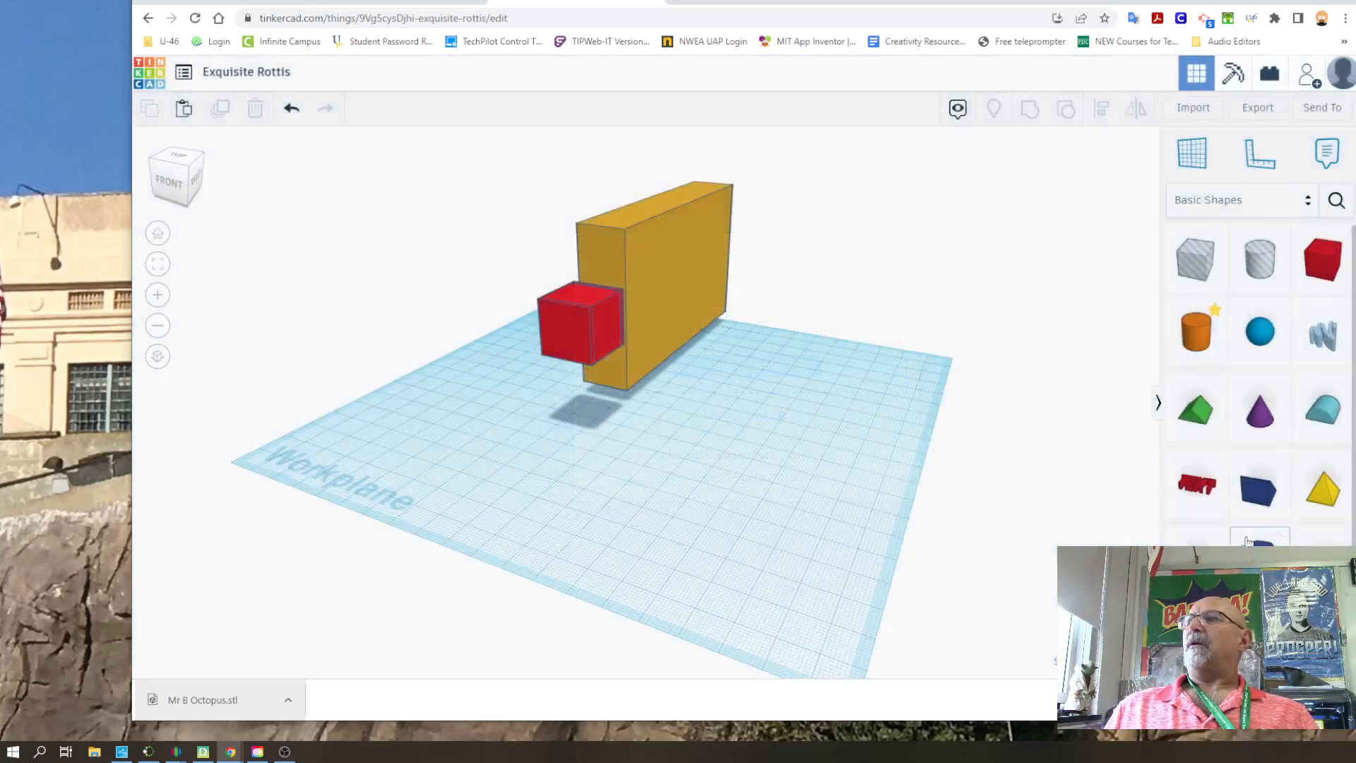
Browse the shape library's categories, including the featured Shape Generators, and return to Basic Shapes
{"action": "scroll", "coordinate": [1305, 381], "scroll_direction": "down", "scroll_amount": 2}
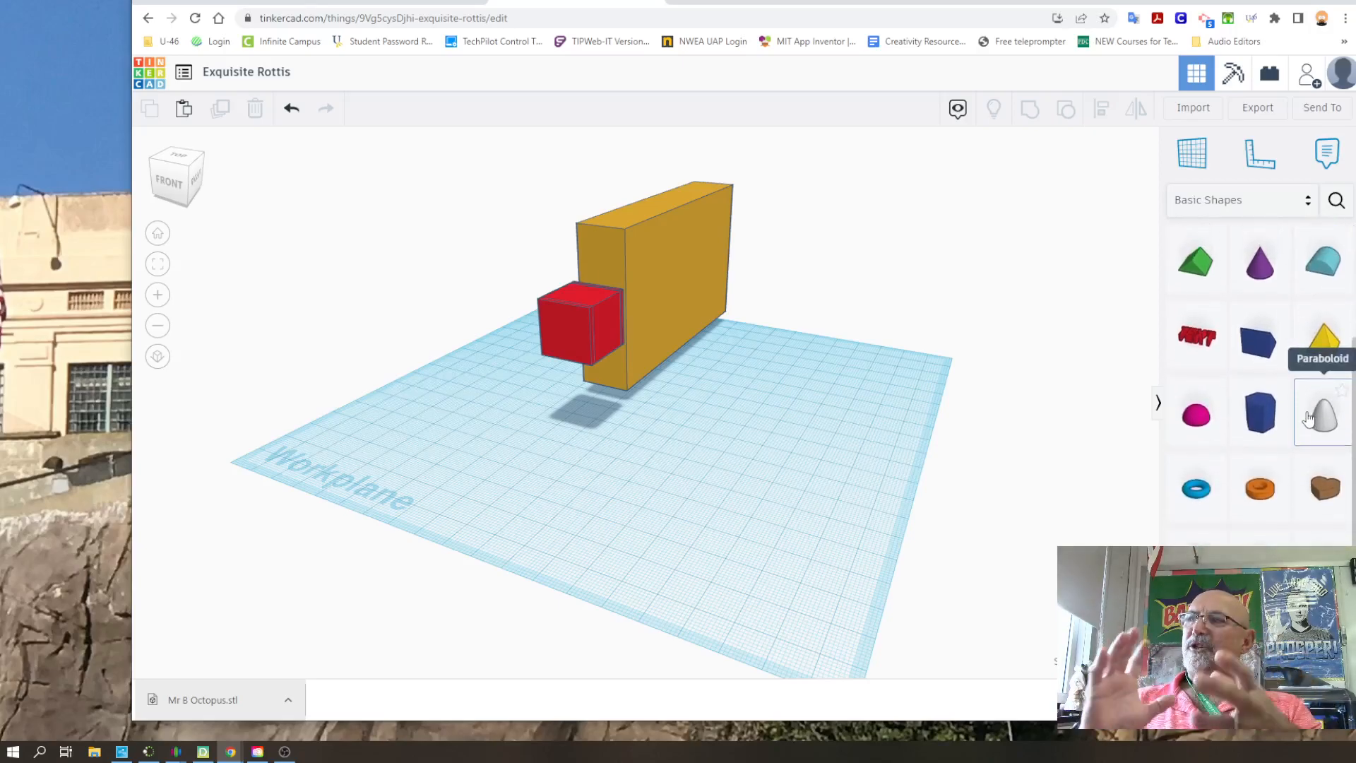
{"action": "left_click", "coordinate": [1226, 201]}
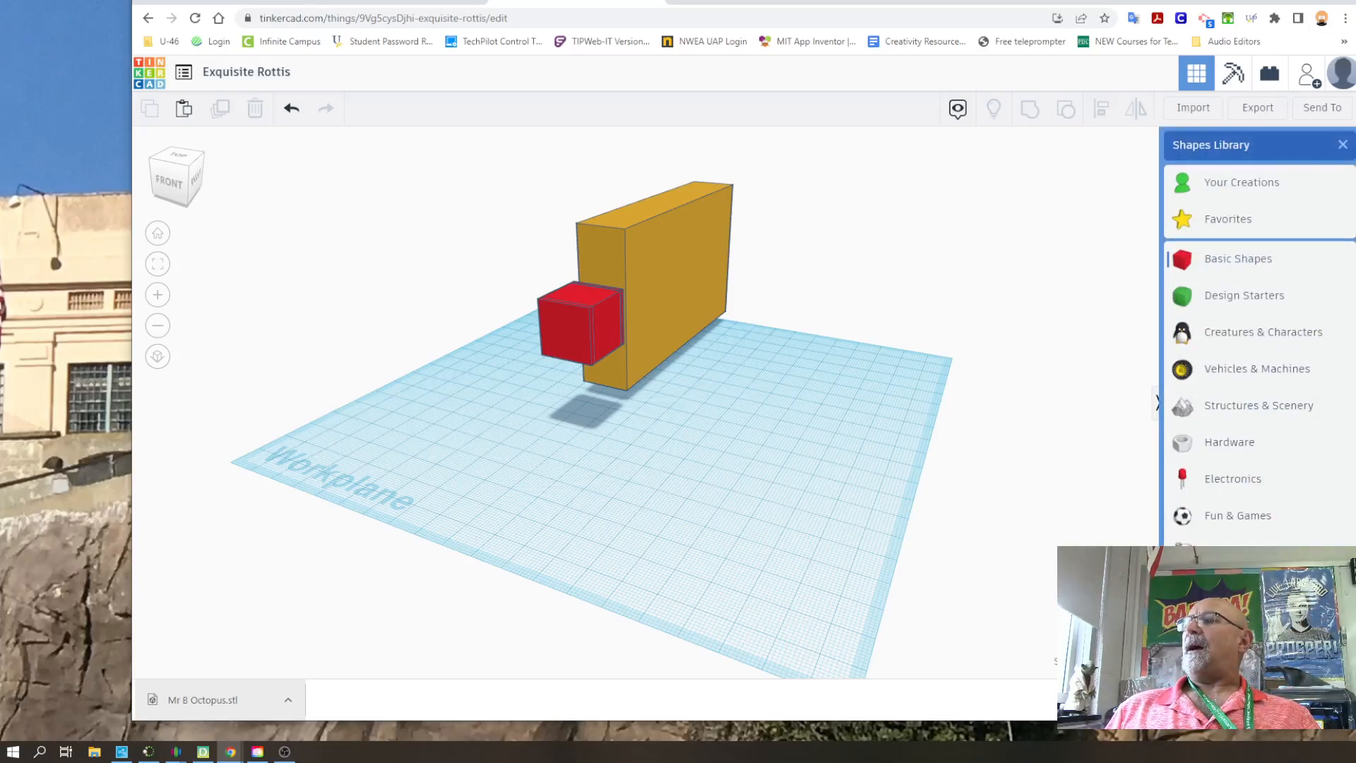
{"action": "left_click", "coordinate": [1239, 590]}
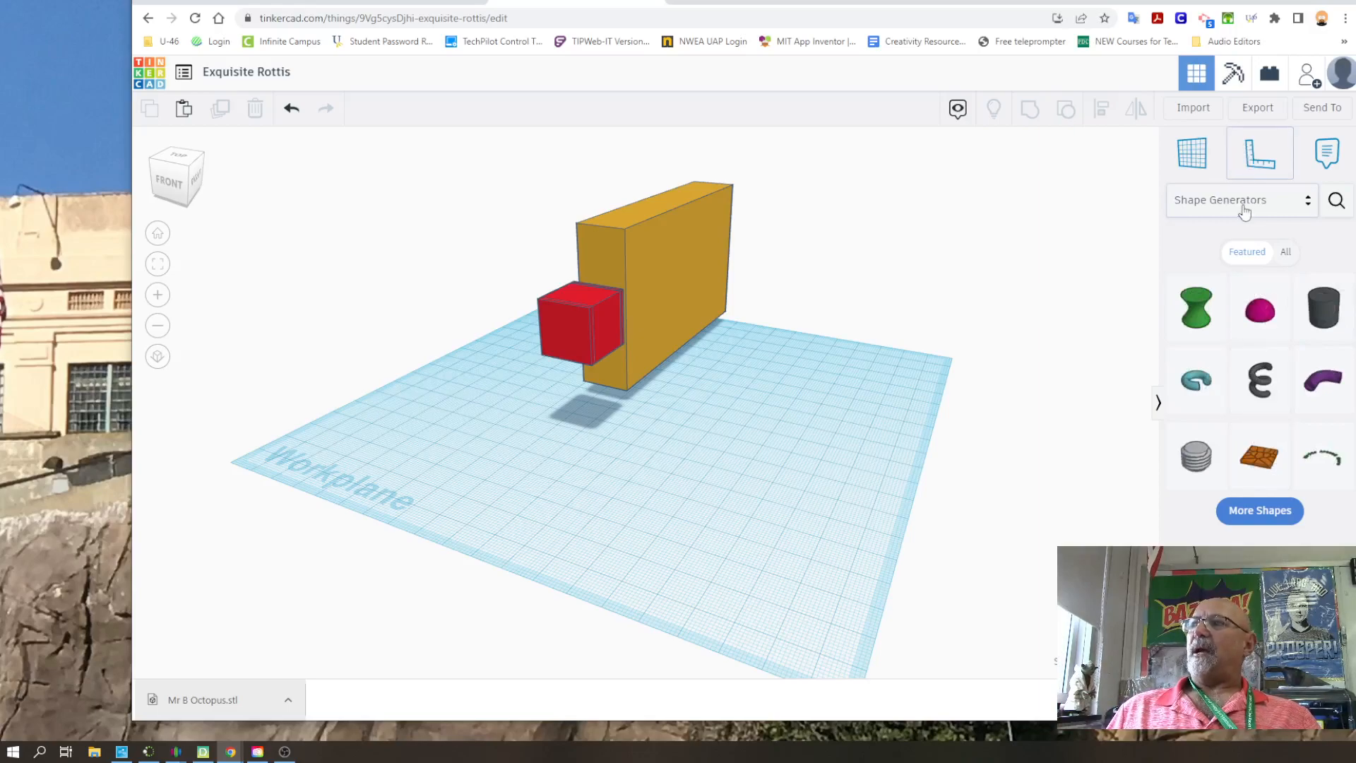
{"action": "left_click", "coordinate": [1241, 204]}
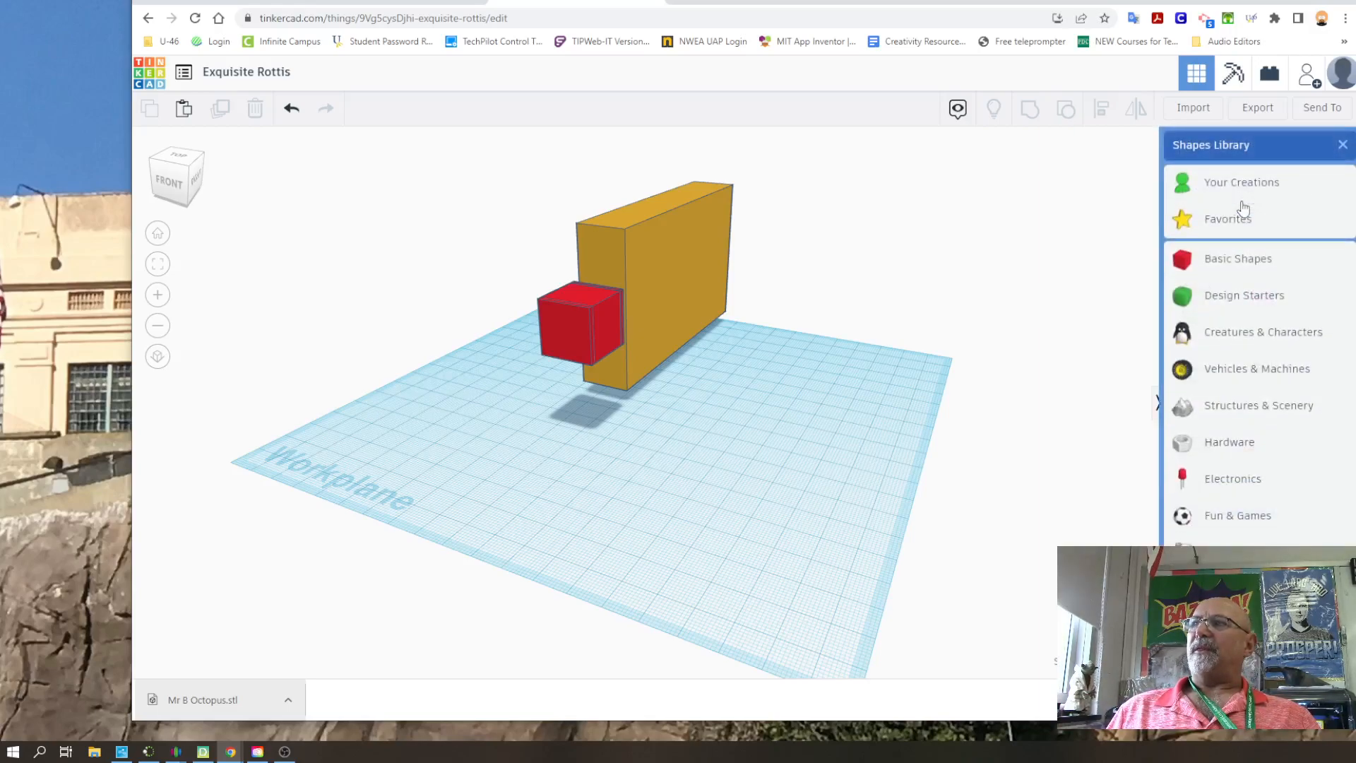
{"action": "left_click", "coordinate": [1240, 268]}
{"action": "scroll", "coordinate": [1259, 381], "scroll_direction": "down", "scroll_amount": 3}
{"action": "scroll", "coordinate": [1260, 382], "scroll_direction": "up", "scroll_amount": 1}
{"action": "left_click", "coordinate": [1240, 200]}
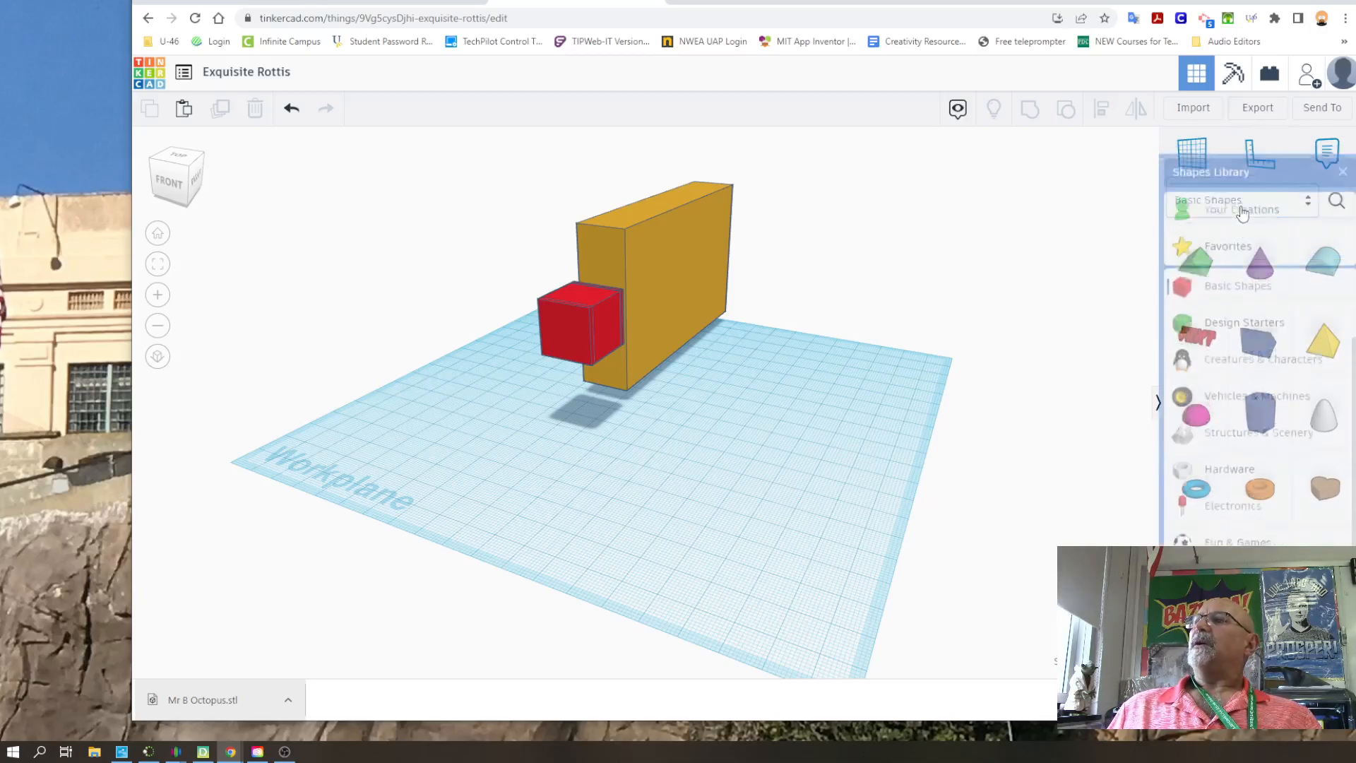
{"action": "left_click", "coordinate": [1042, 346]}
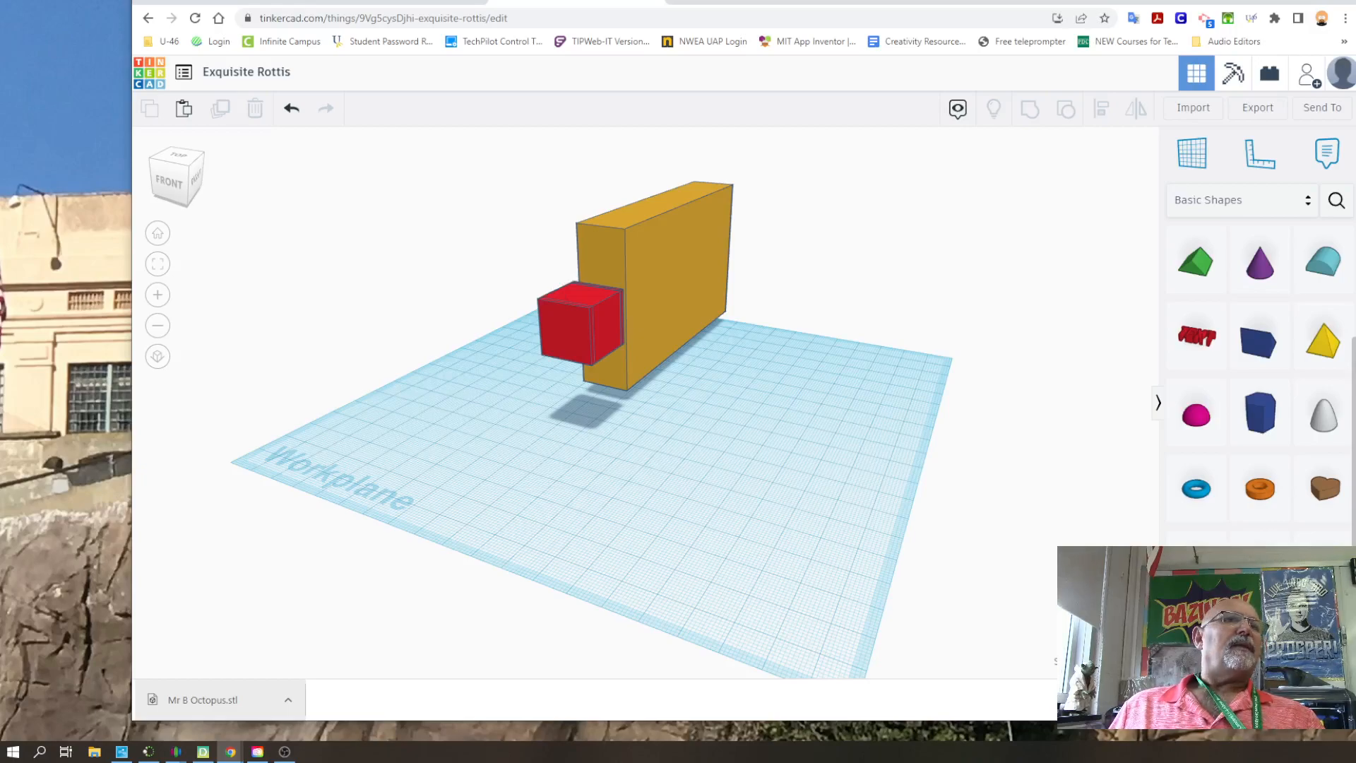